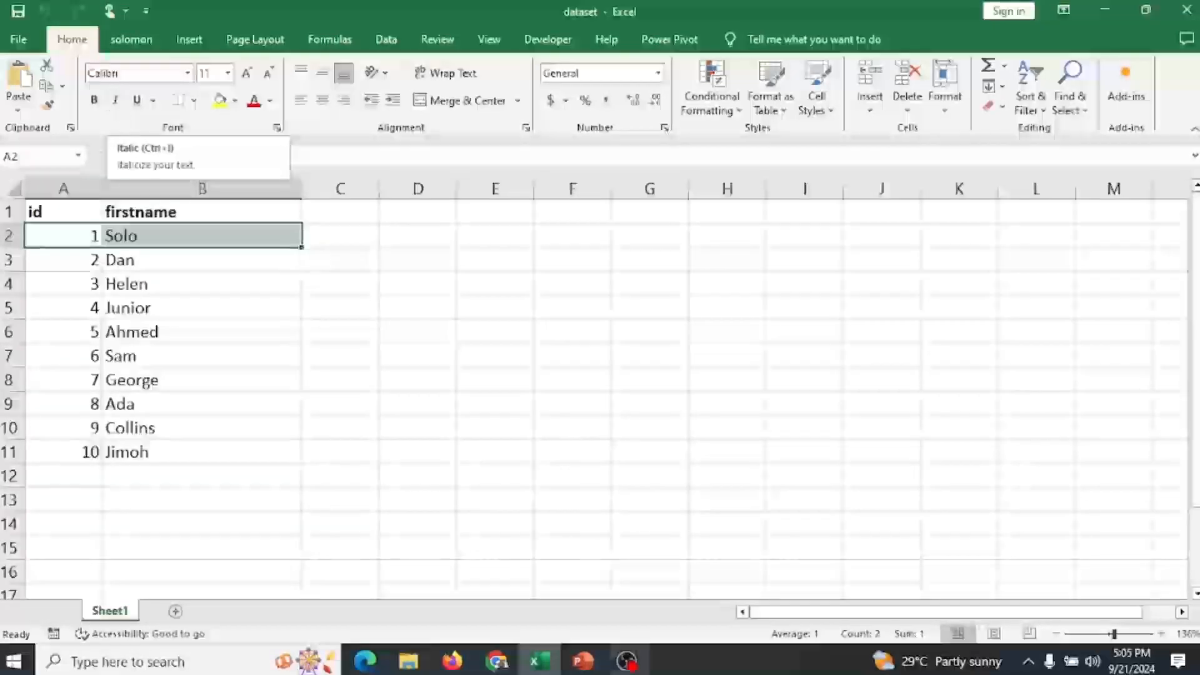
Toggle italic on and off twice for the cells A2:B2.
left_click(1160, 633)
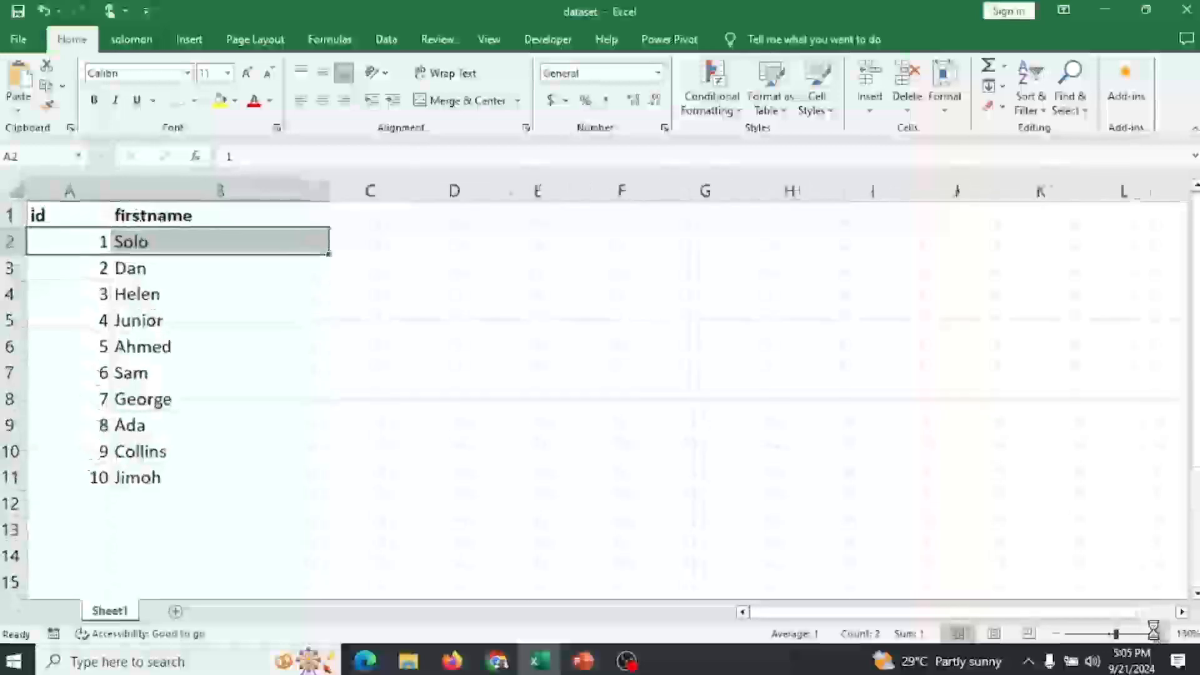
left_click(1160, 633)
left_click(1160, 633)
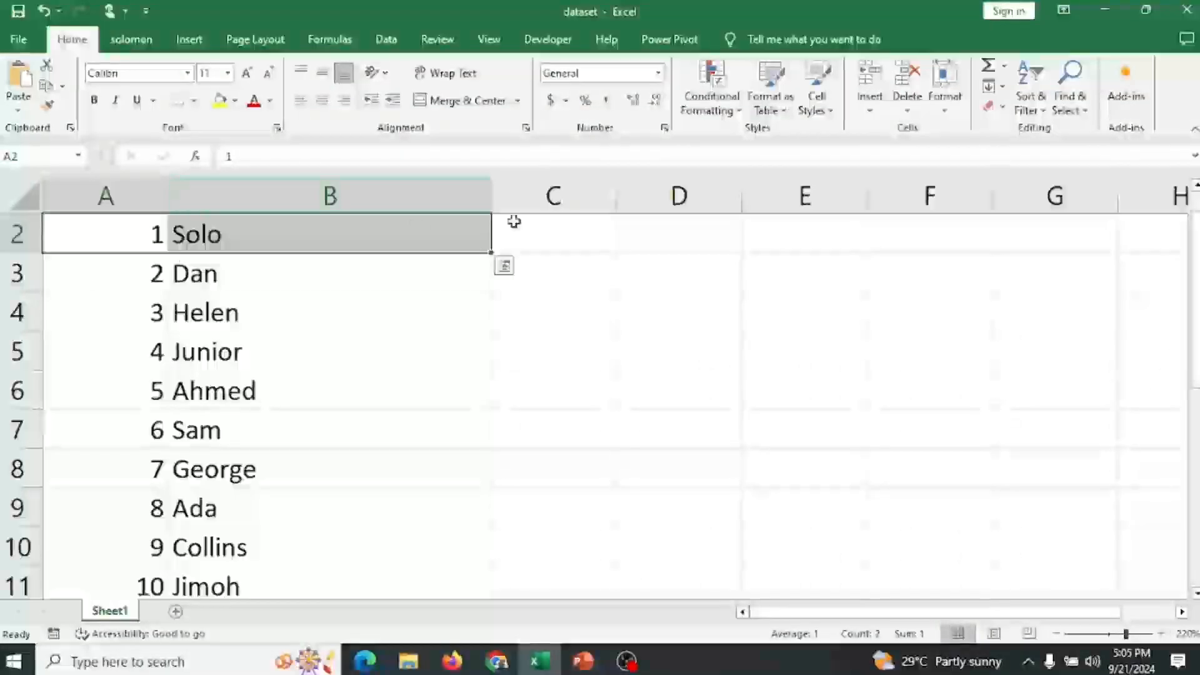
scroll(1193, 280, "up", 1)
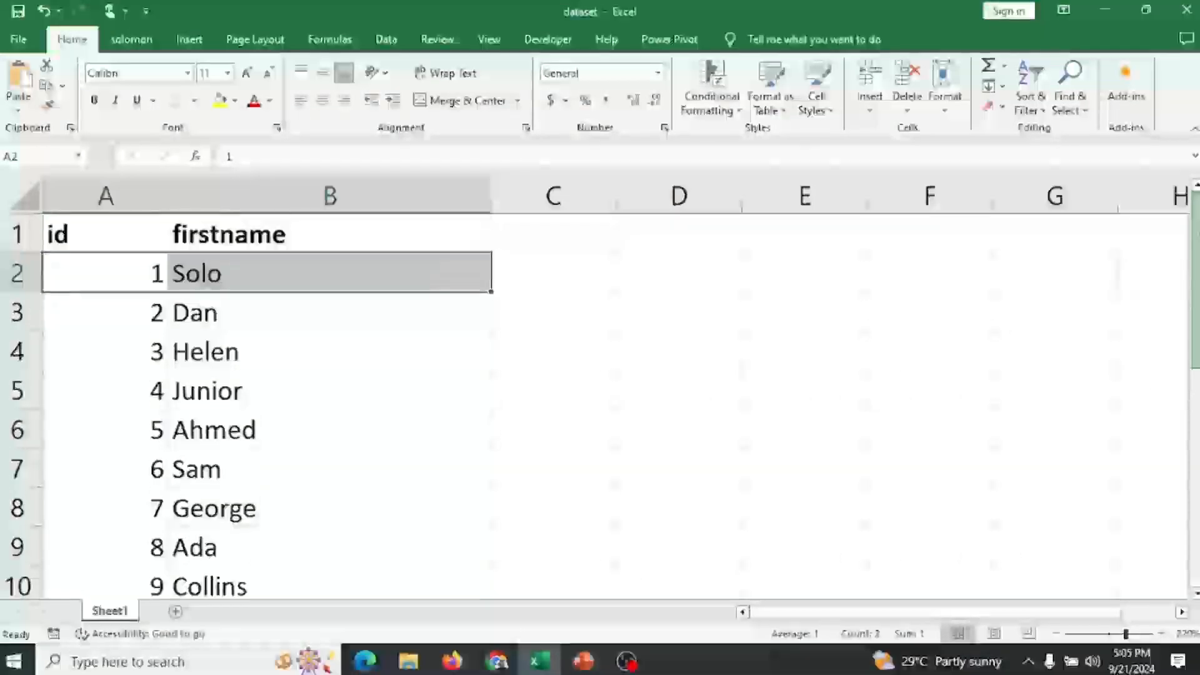
left_click(123, 264)
left_click_drag(123, 264, 313, 273)
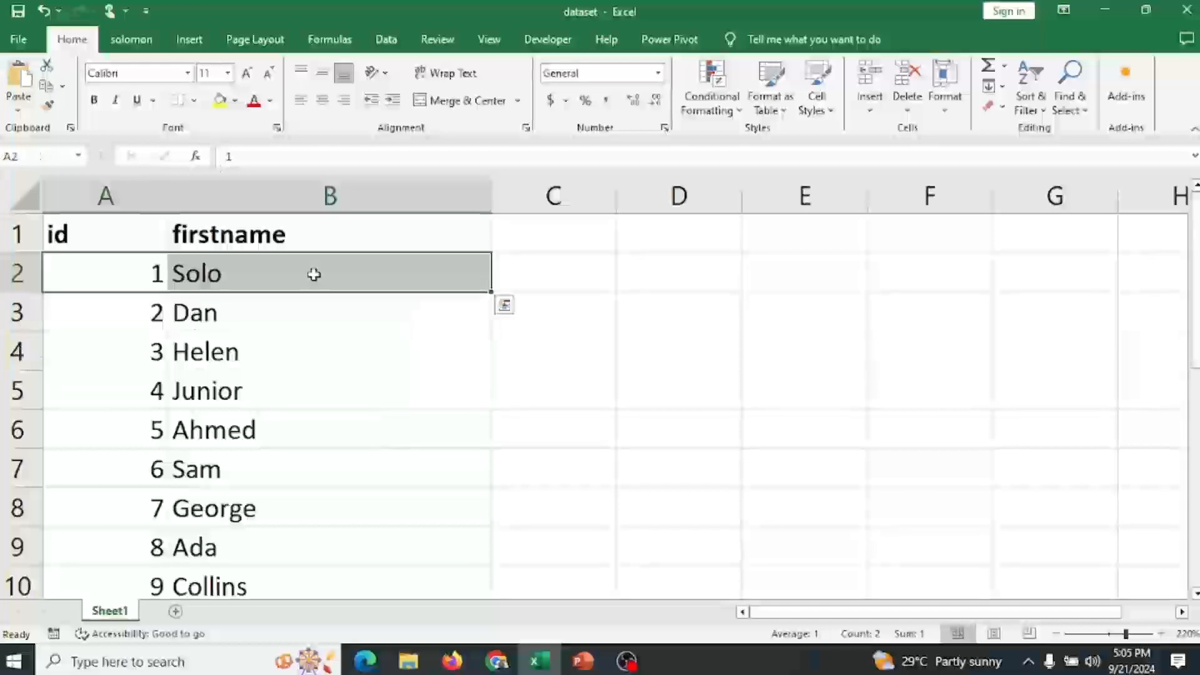
left_click(117, 101)
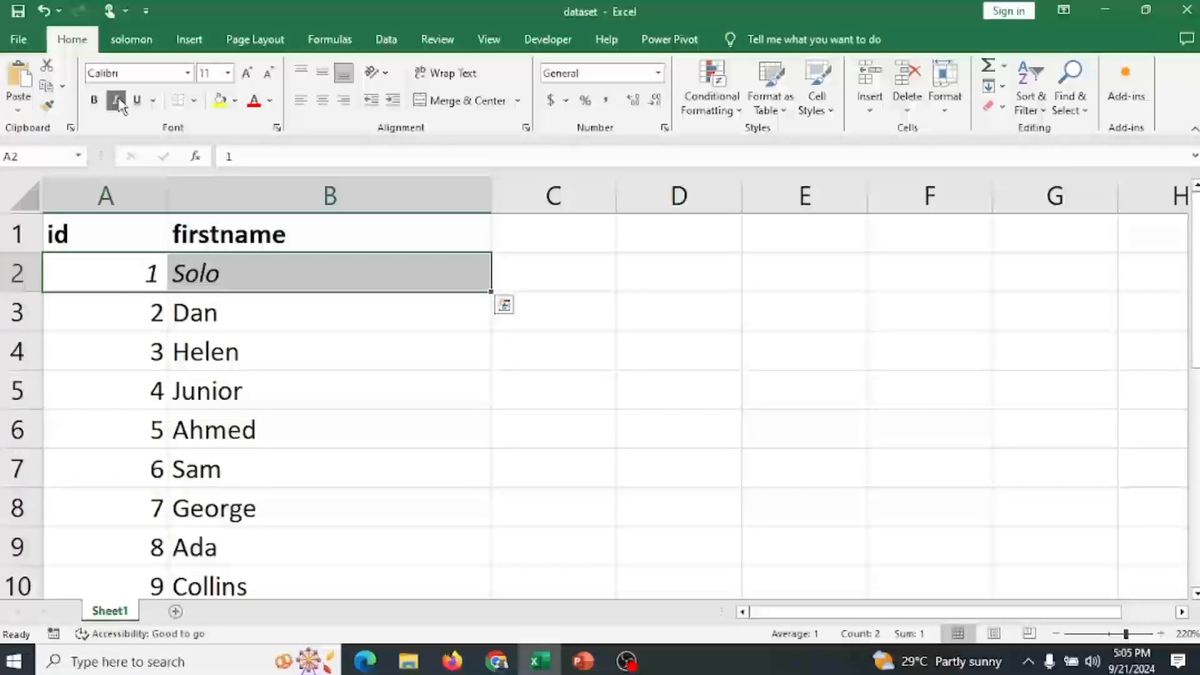
left_click(117, 101)
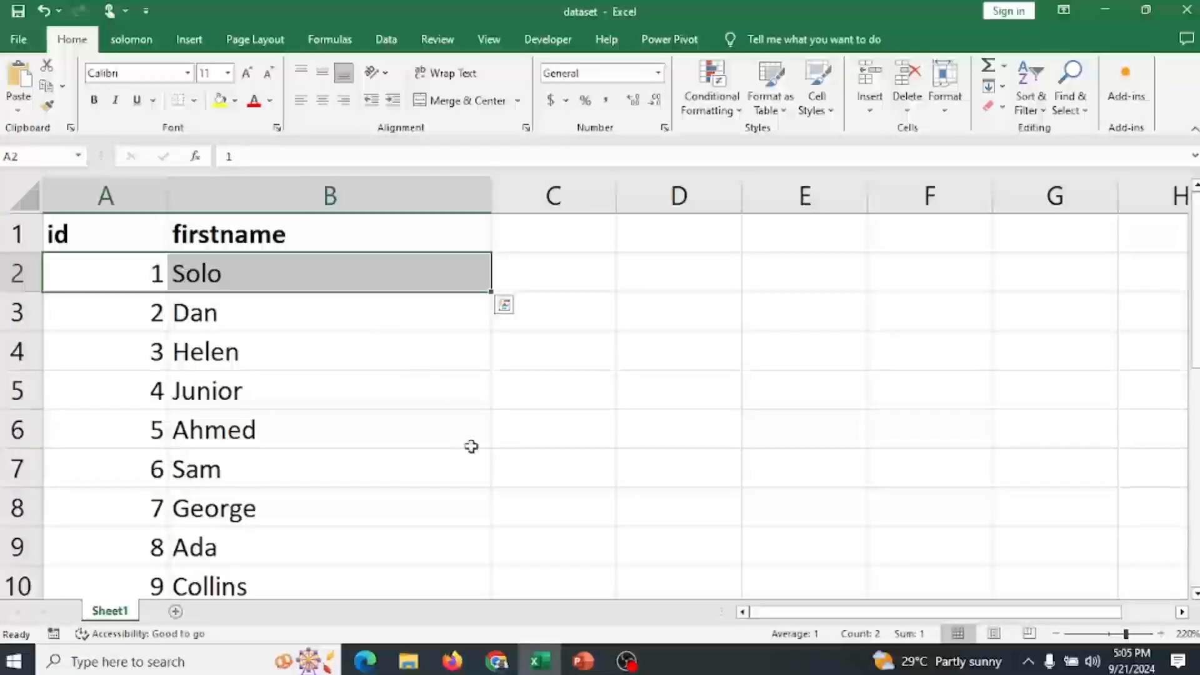
key("ctrl+i")
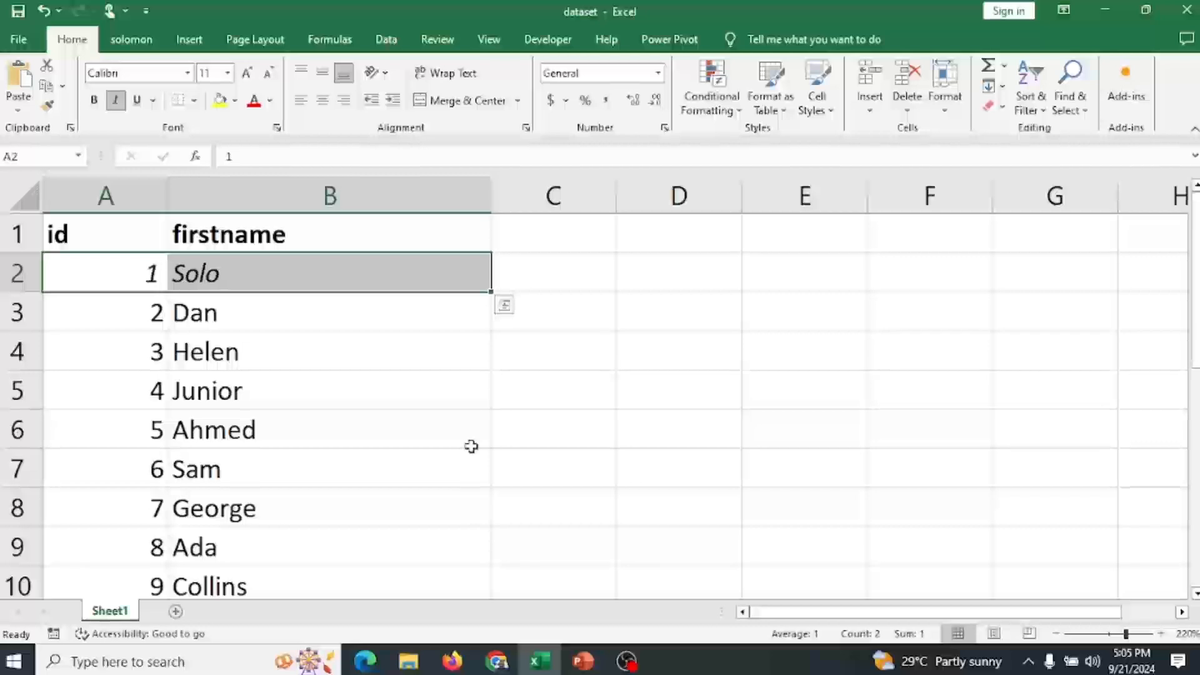
key("ctrl+i")
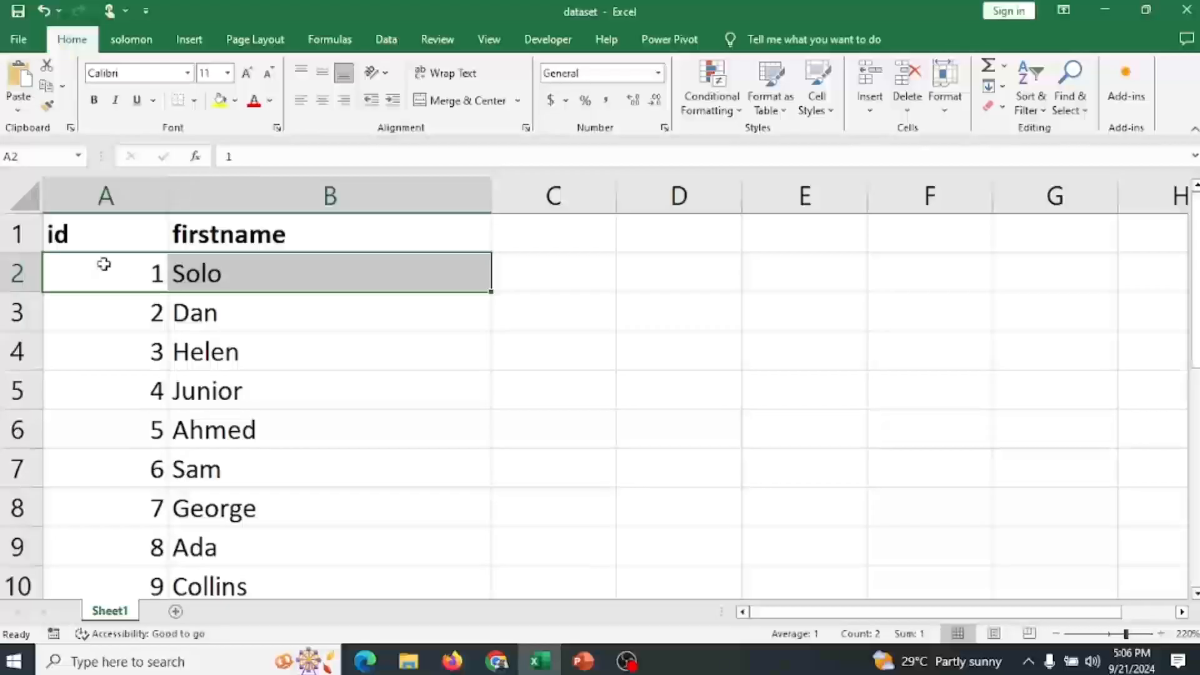
Toggle bold off and back on for the header cells A1:B1.
left_click_drag(100, 243, 414, 230)
key("ctrl+b")
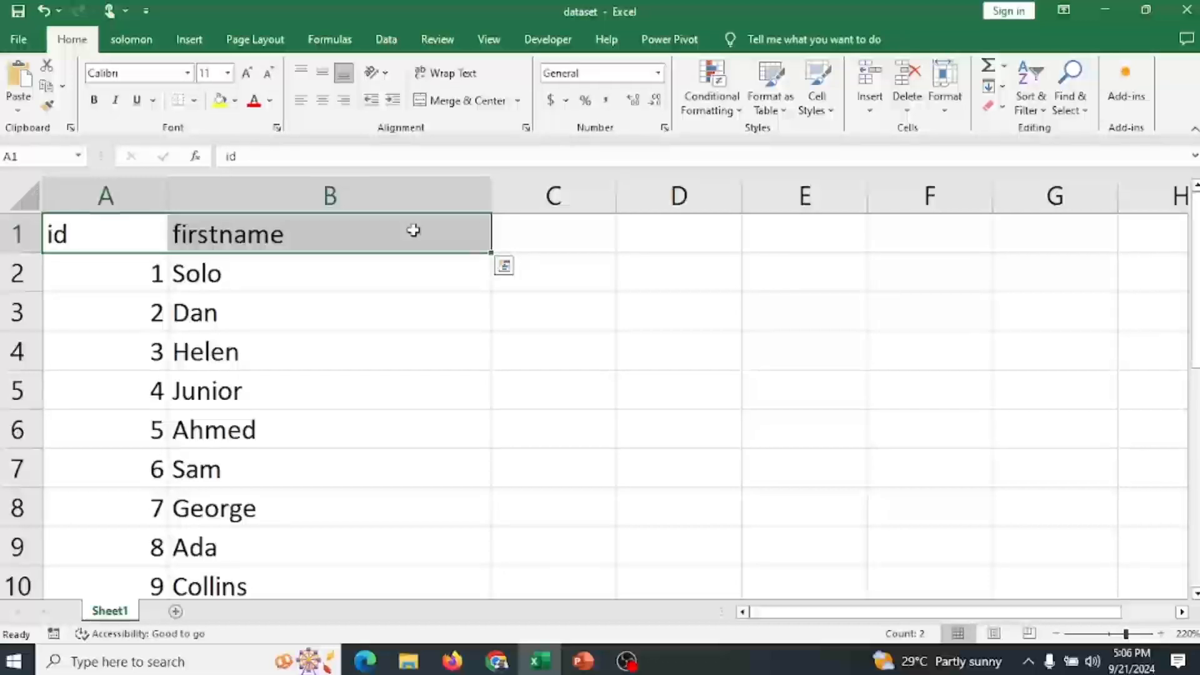
key("ctrl+b")
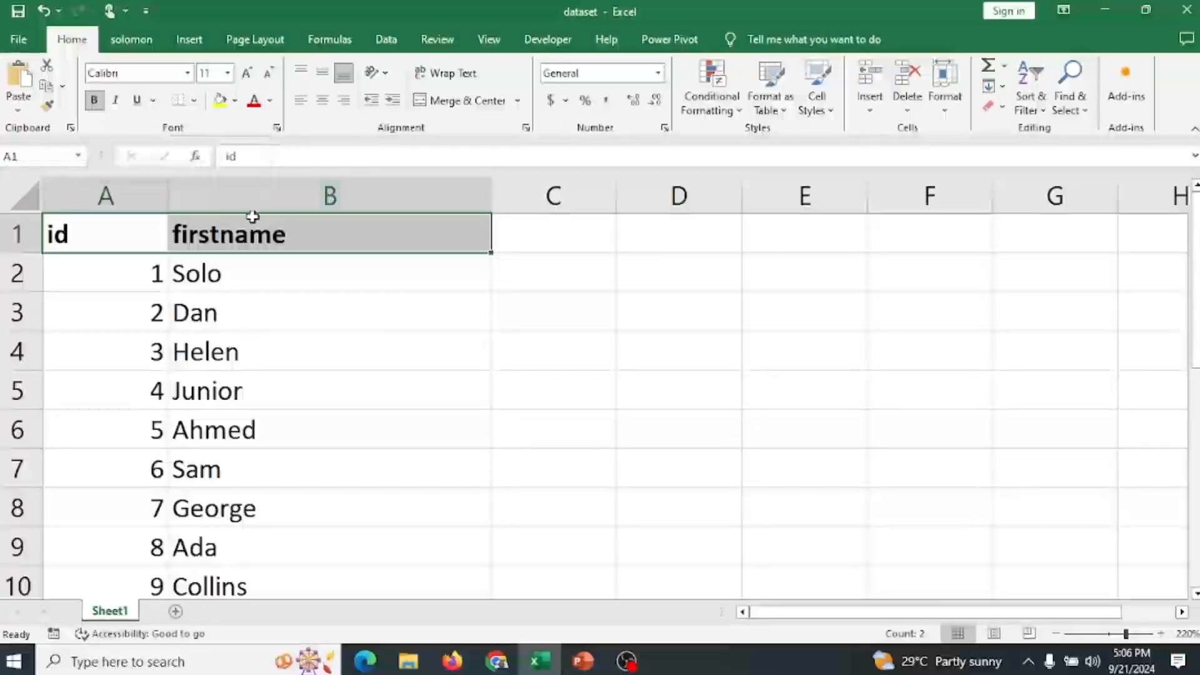
key("ctrl+b")
key("ctrl+b")
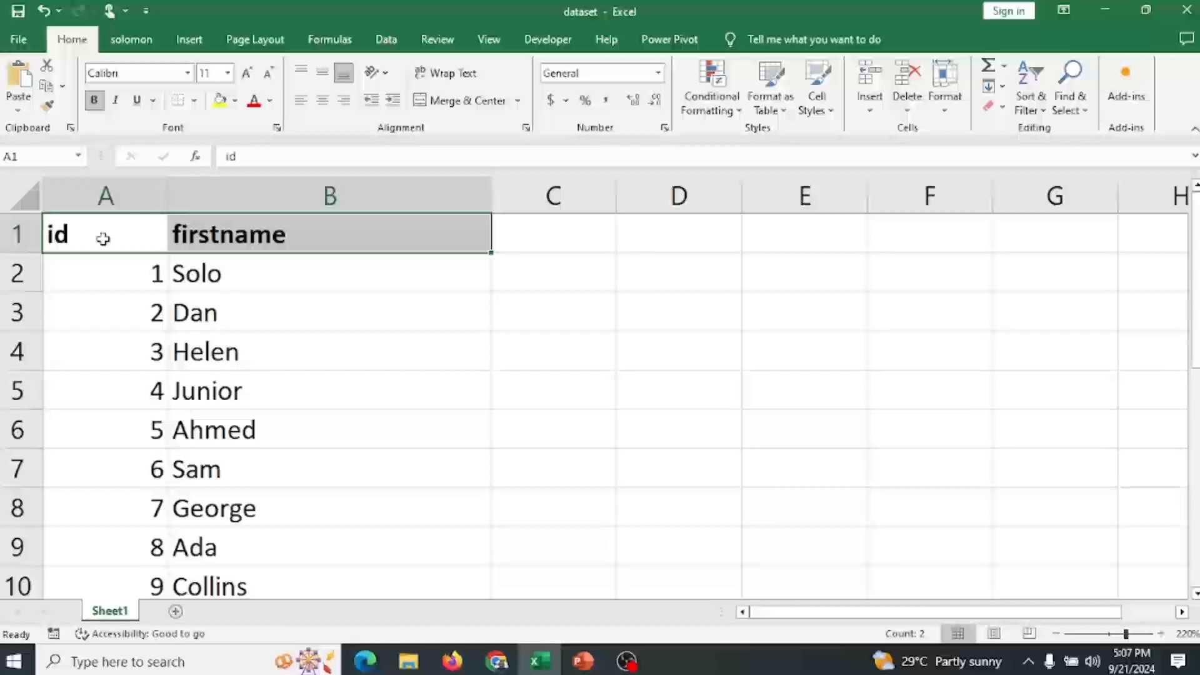
Apply and then remove underline on the header cells A1:B1.
key("ctrl+u")
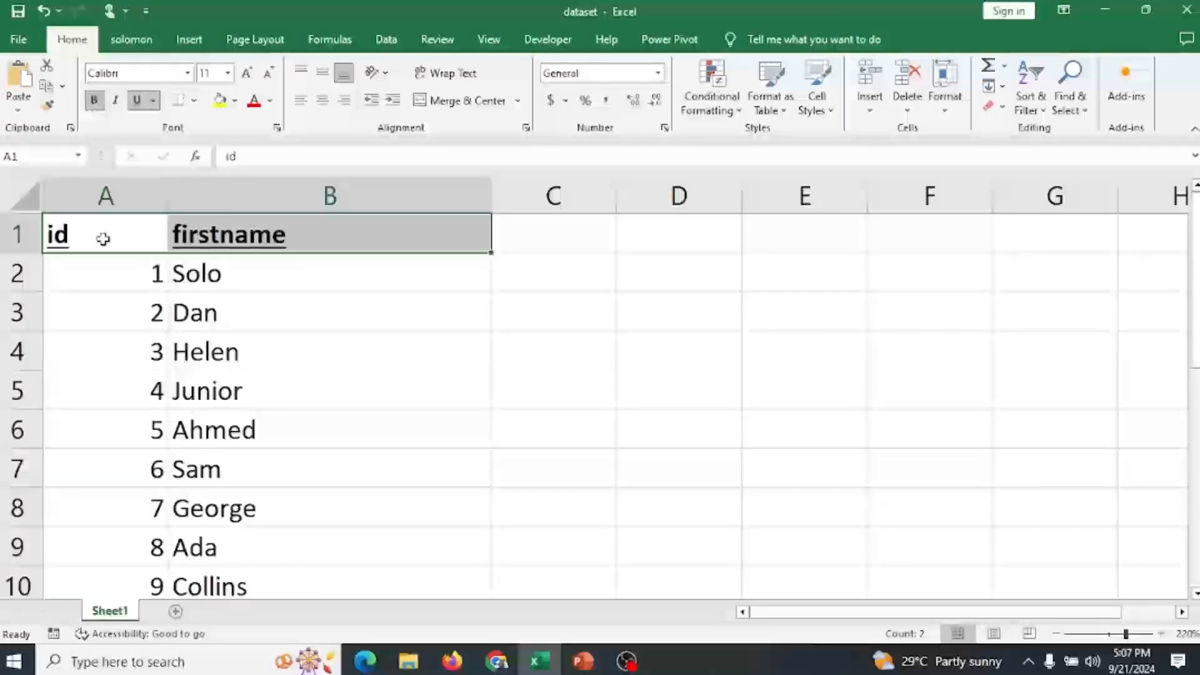
left_click(435, 403)
left_click_drag(102, 231, 375, 225)
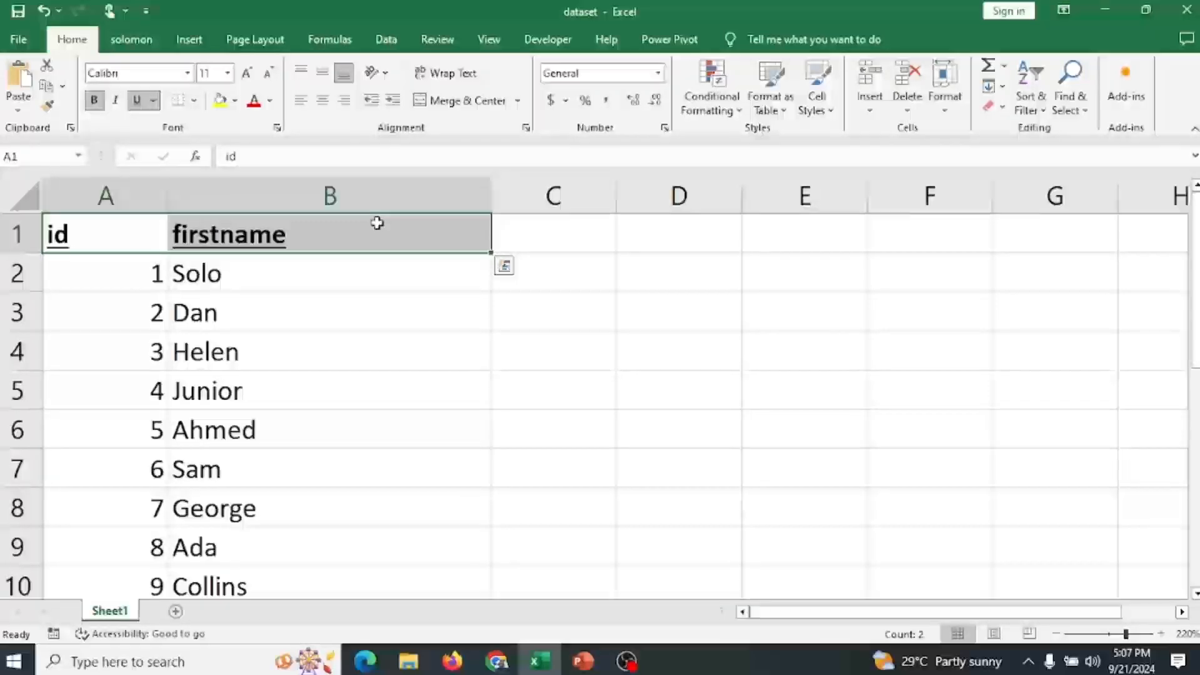
key("ctrl+u")
left_click(137, 100)
left_click(137, 102)
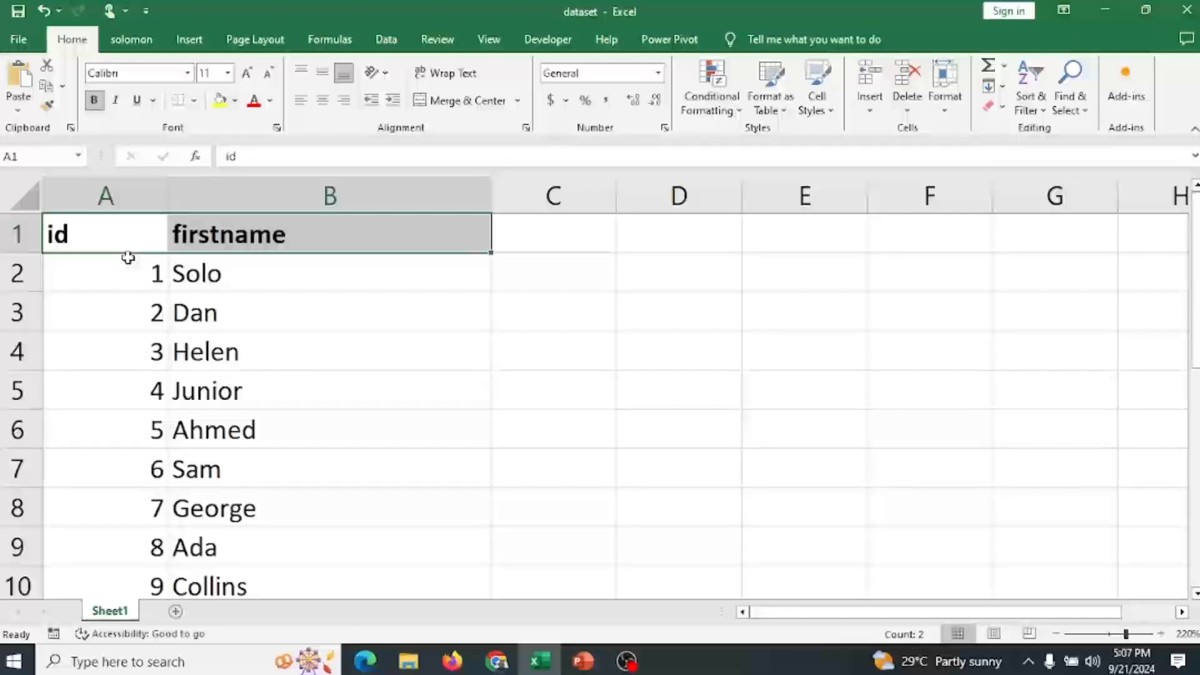
left_click(187, 74)
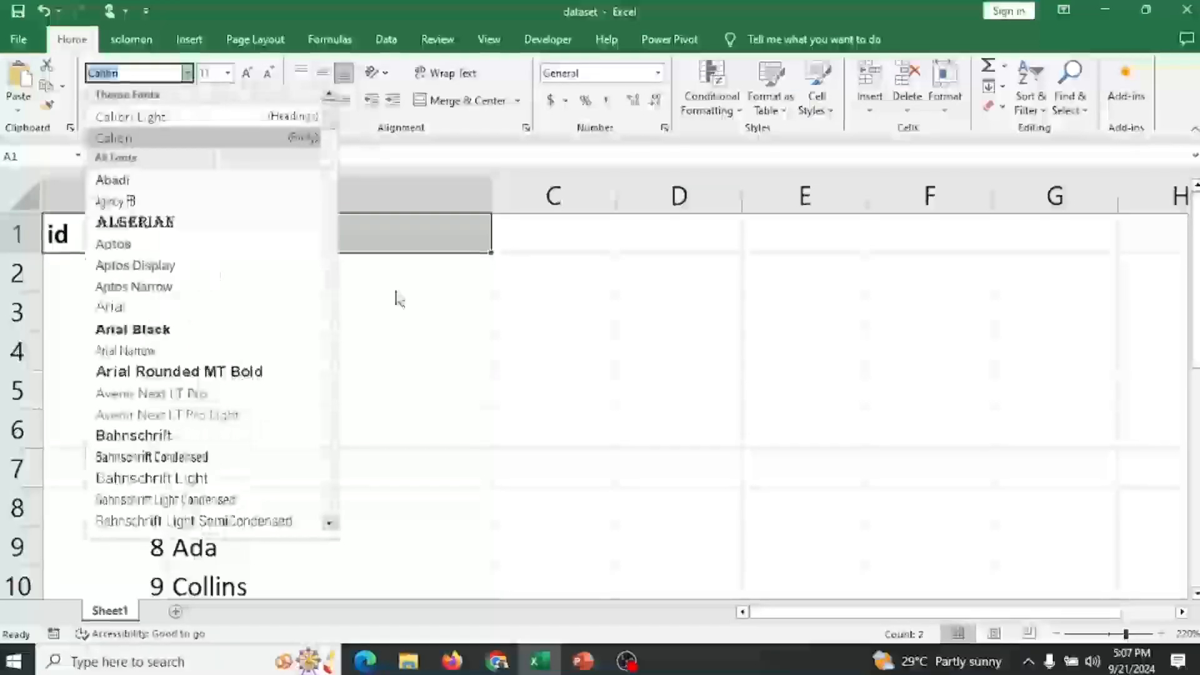
mouse_move(331, 118)
left_mouse_down()
mouse_move(335, 462)
mouse_move(343, 103)
left_mouse_up()
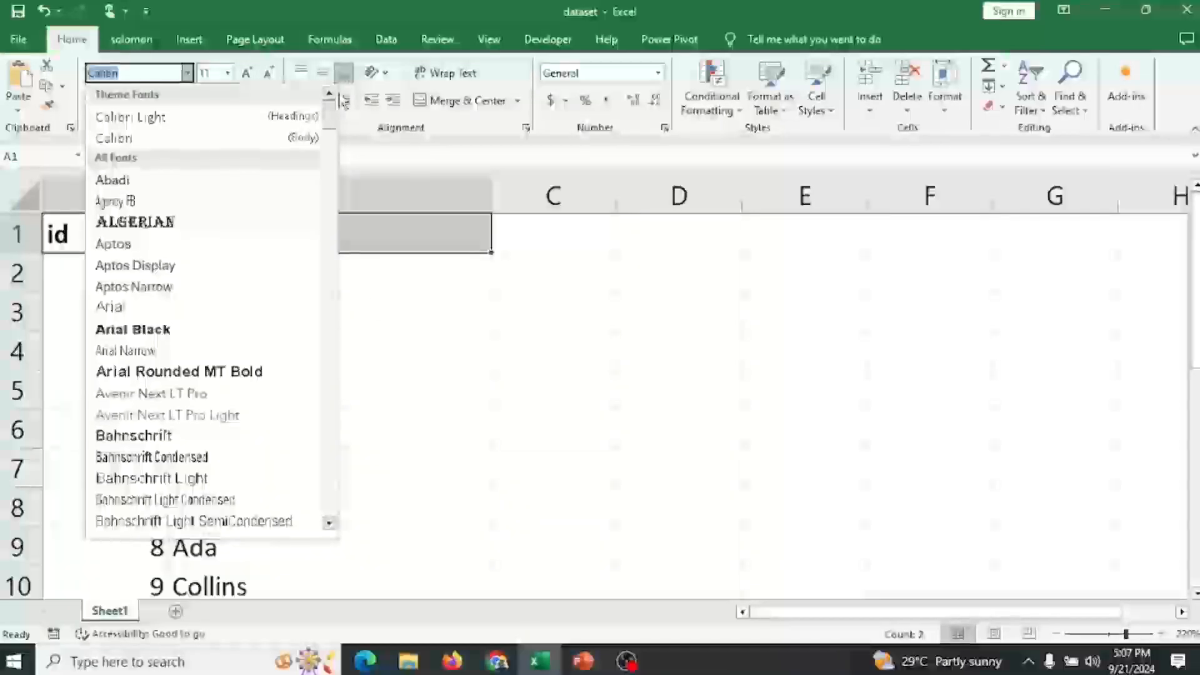
left_click(384, 278)
Select A1:B5 and set its font to Algerian.
left_click_drag(112, 240, 337, 374)
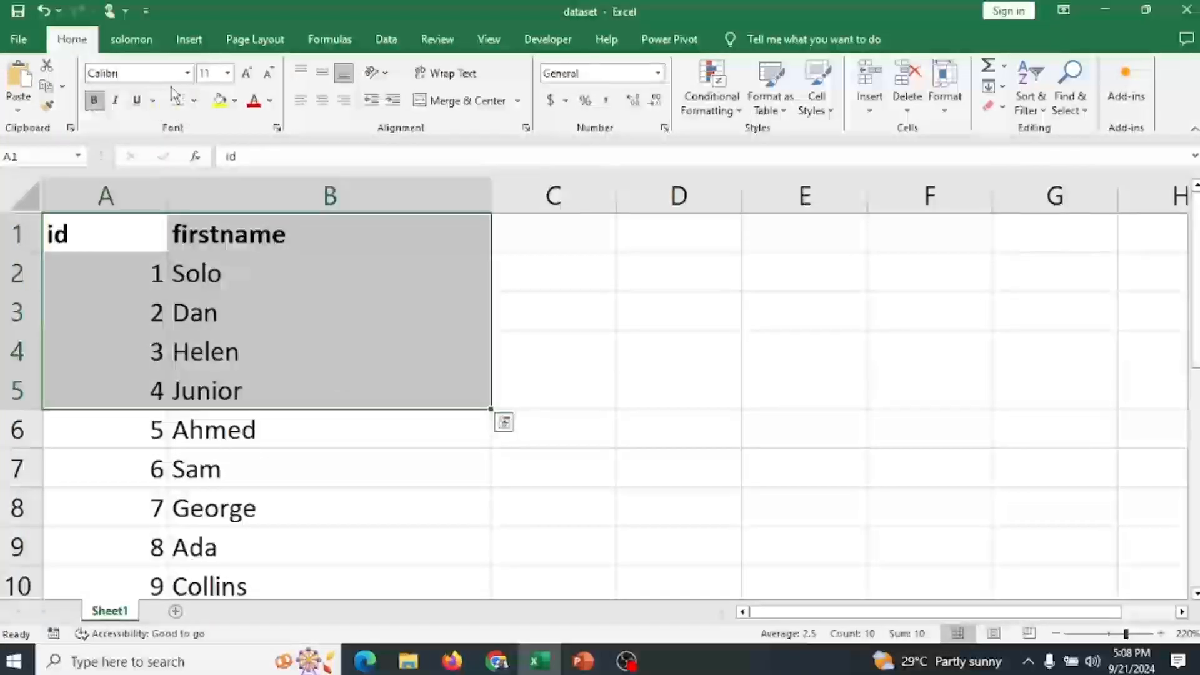
left_click(187, 73)
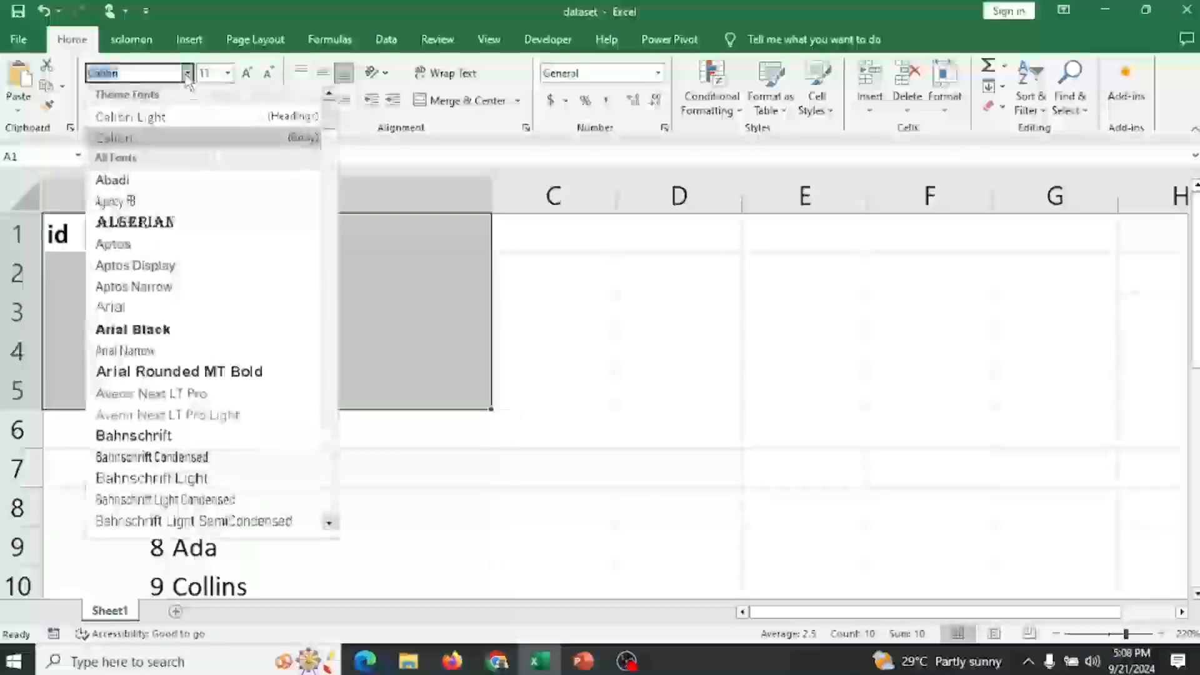
left_click(176, 223)
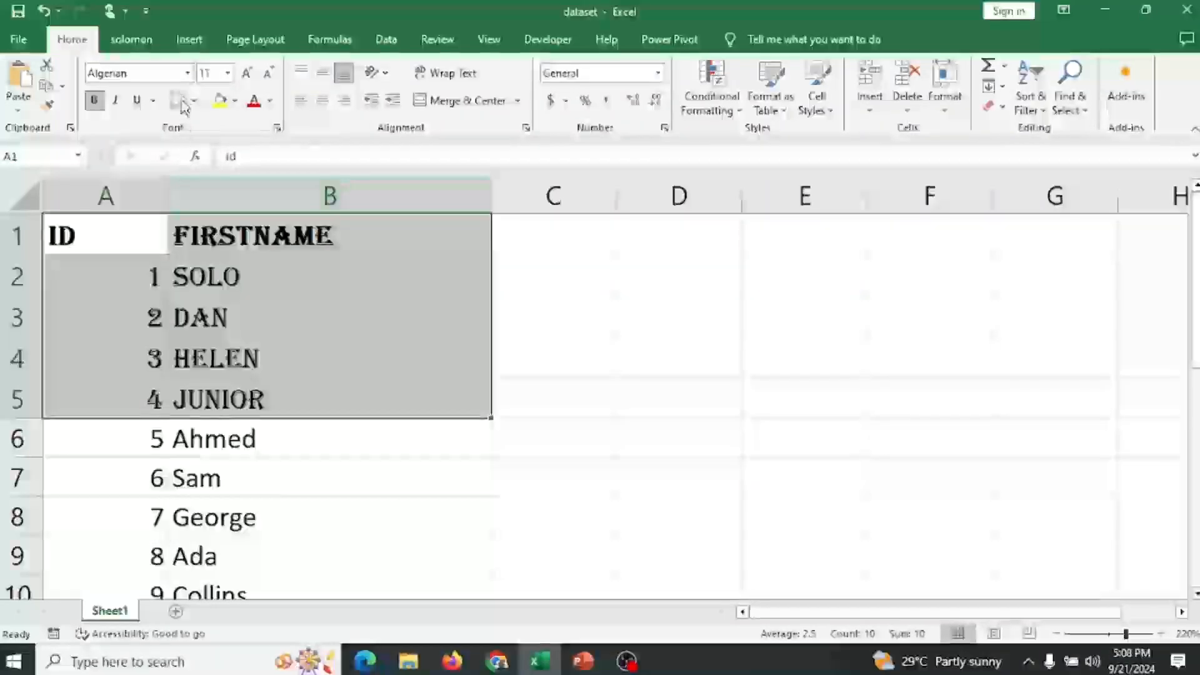
Change the font of A1:B5 to Arial.
left_click(186, 73)
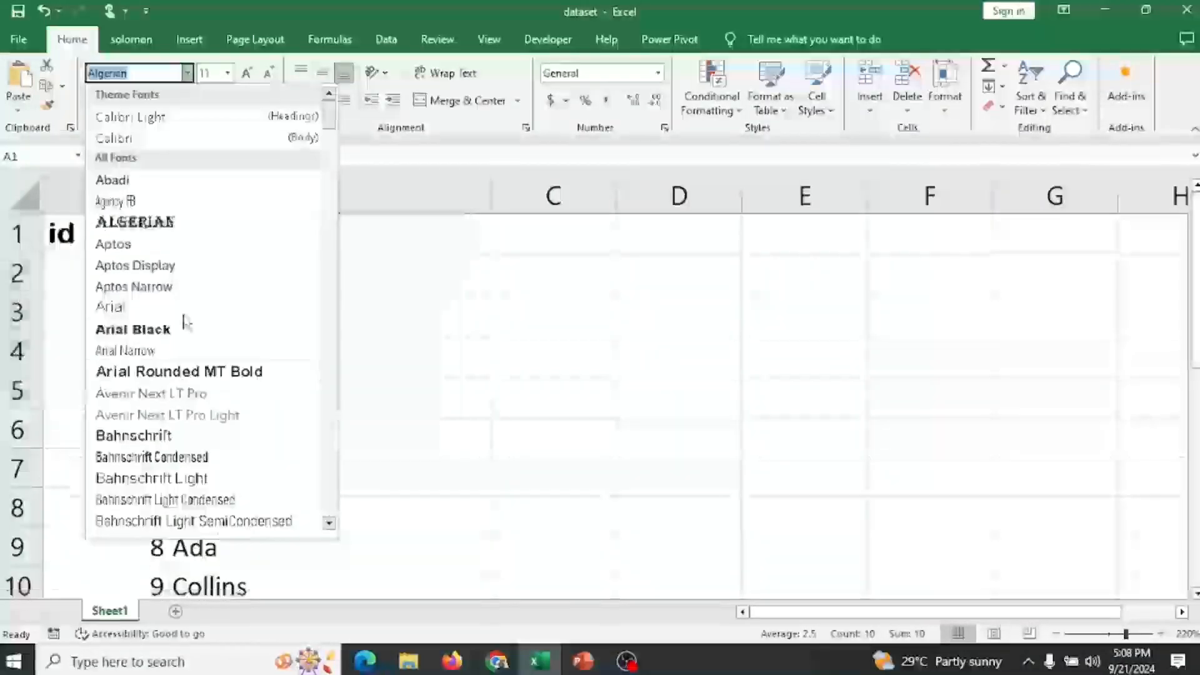
left_click(203, 306)
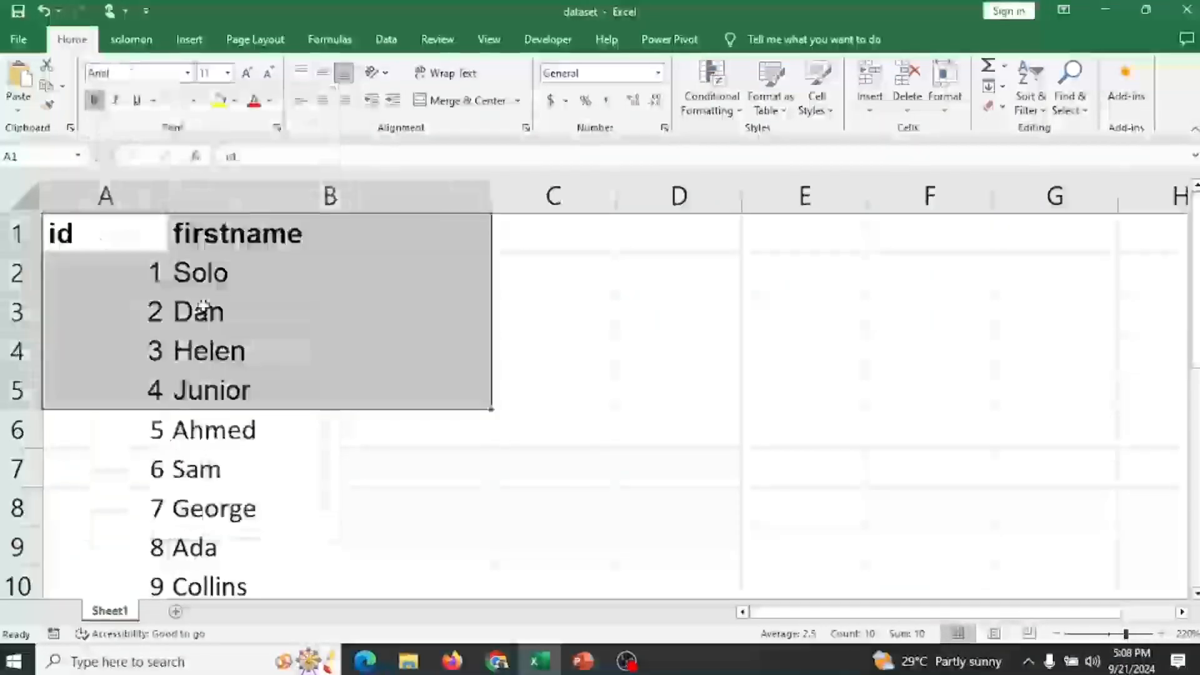
left_click(187, 74)
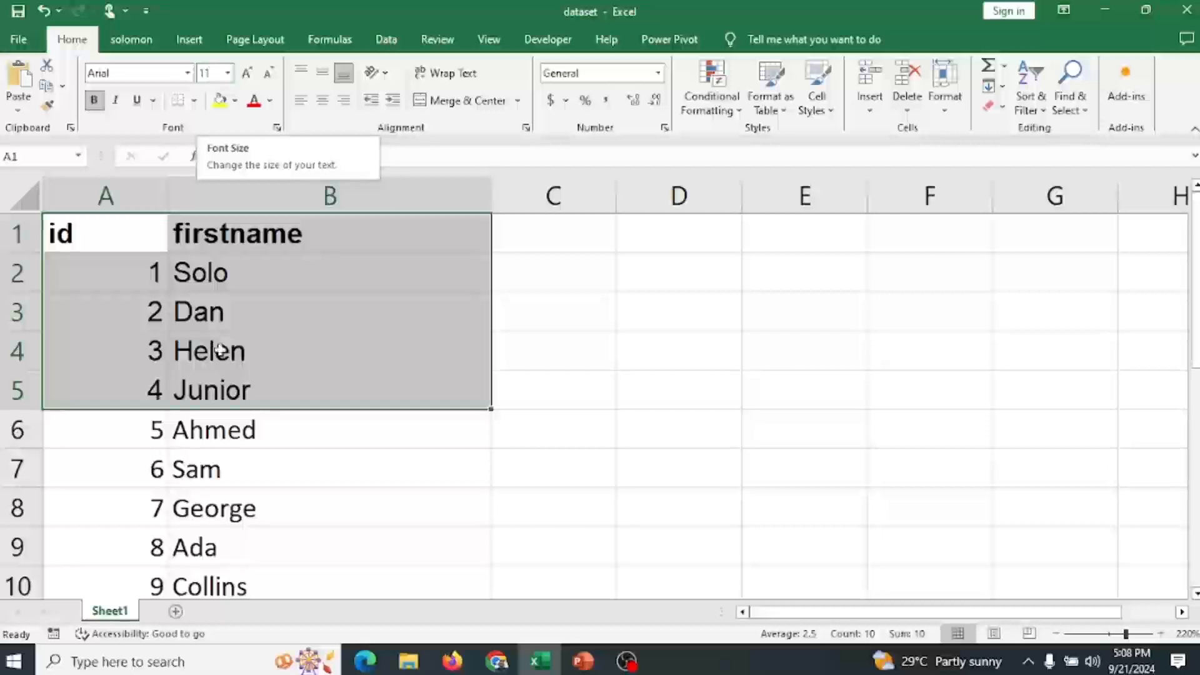
Set the font size of A1:B5 to 9, then enlarge it to 18.
left_click(228, 73)
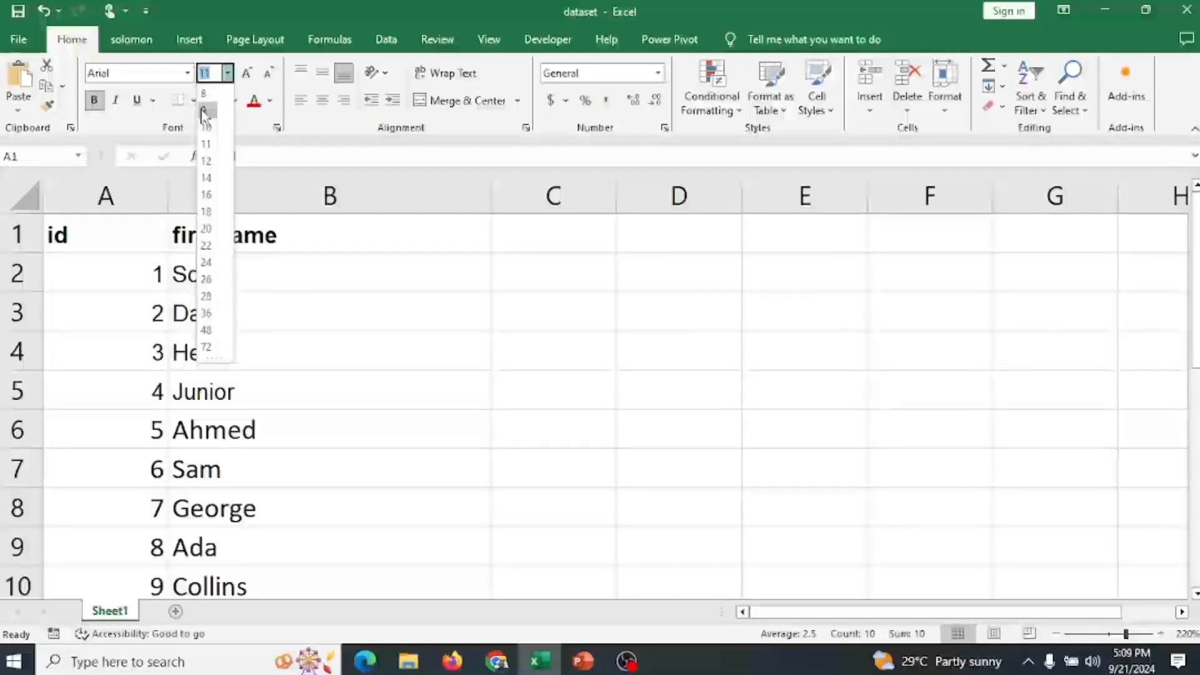
left_click(203, 113)
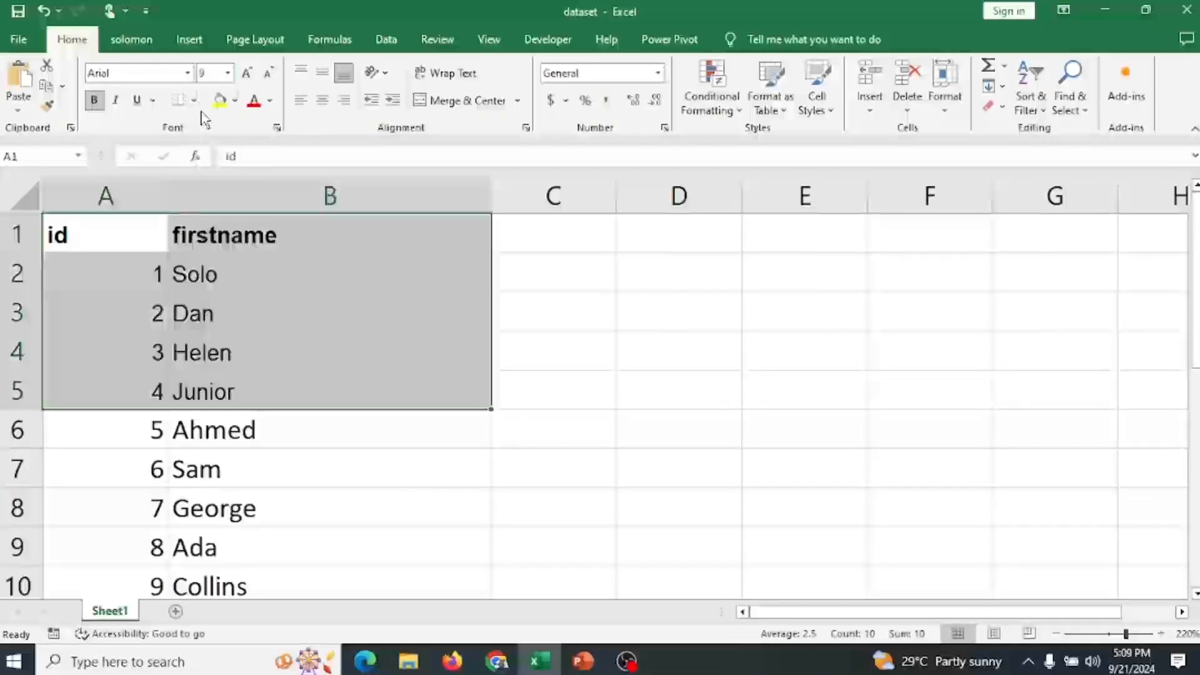
left_click(248, 74)
left_click(248, 74)
left_click(248, 74)
left_click(248, 74)
left_click(248, 74)
left_click(248, 74)
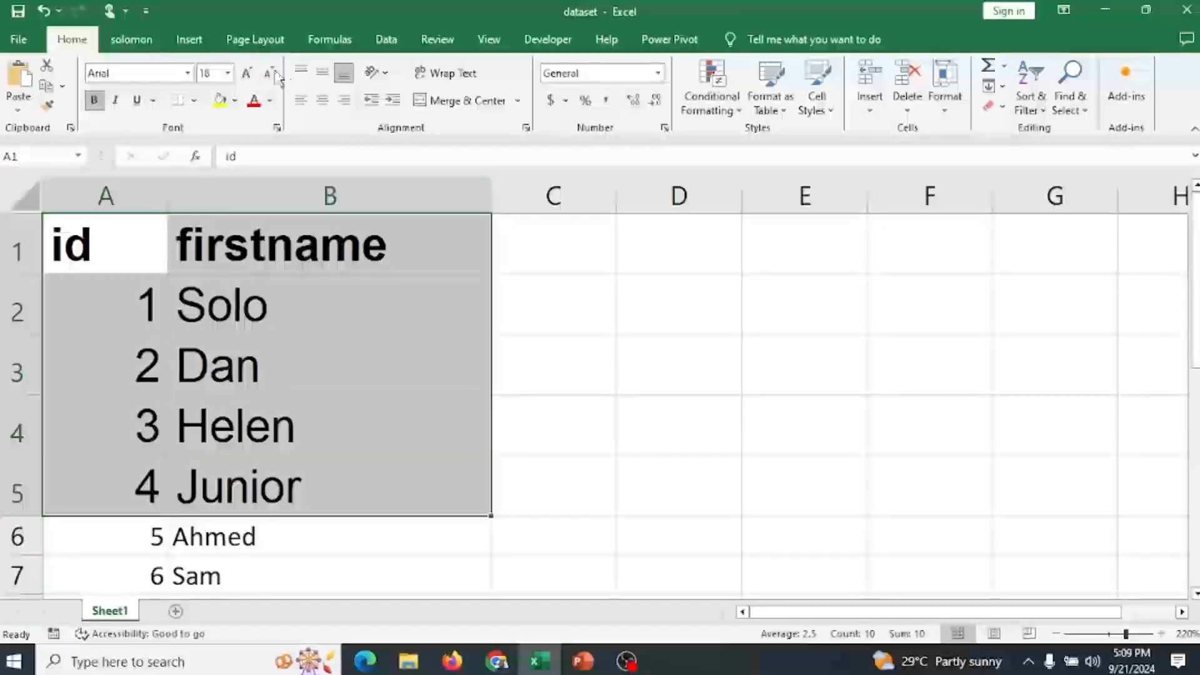
Shrink and grow the font size of A1:B5 stepwise, ending at 12.
left_click(269, 73)
left_click(269, 73)
left_click(269, 73)
left_click(269, 73)
left_click(269, 73)
left_click(269, 73)
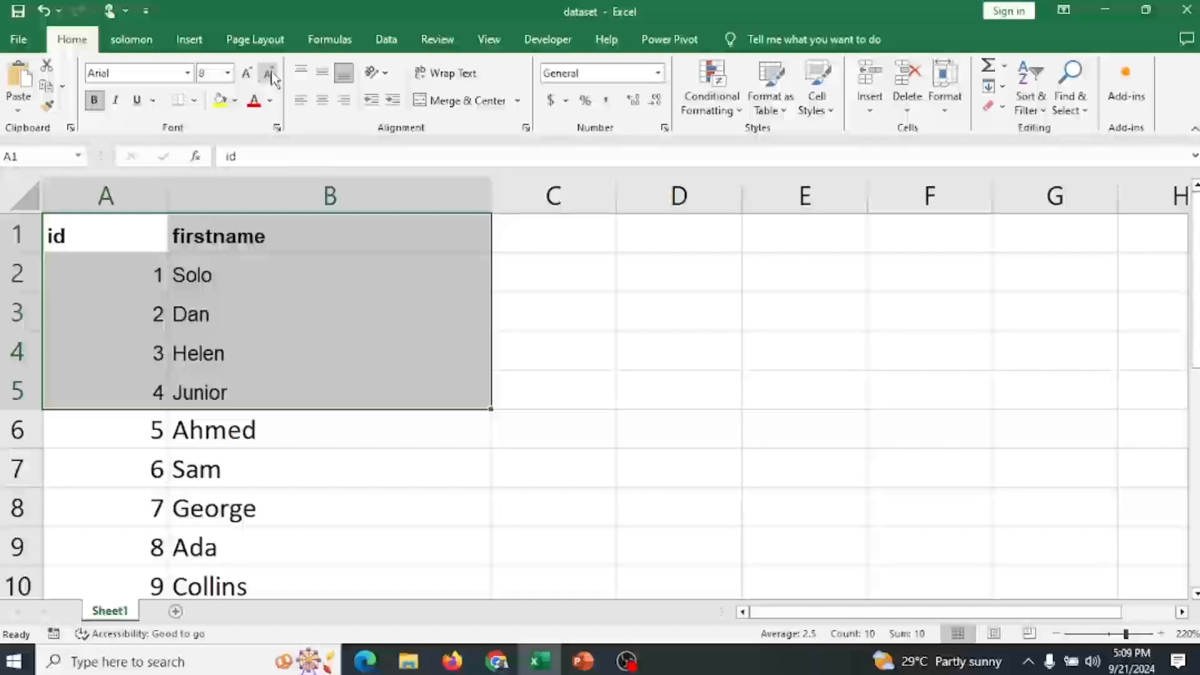
left_click(247, 74)
left_click(247, 73)
left_click(246, 74)
left_click(246, 73)
left_click(247, 74)
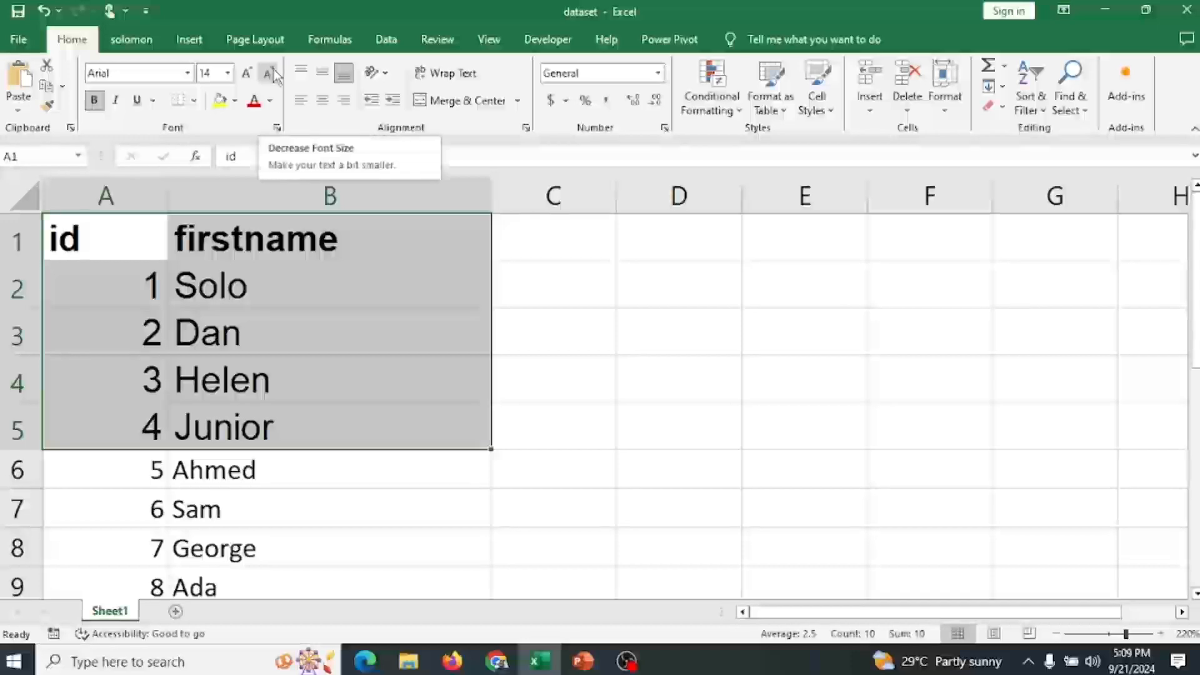
left_click(268, 75)
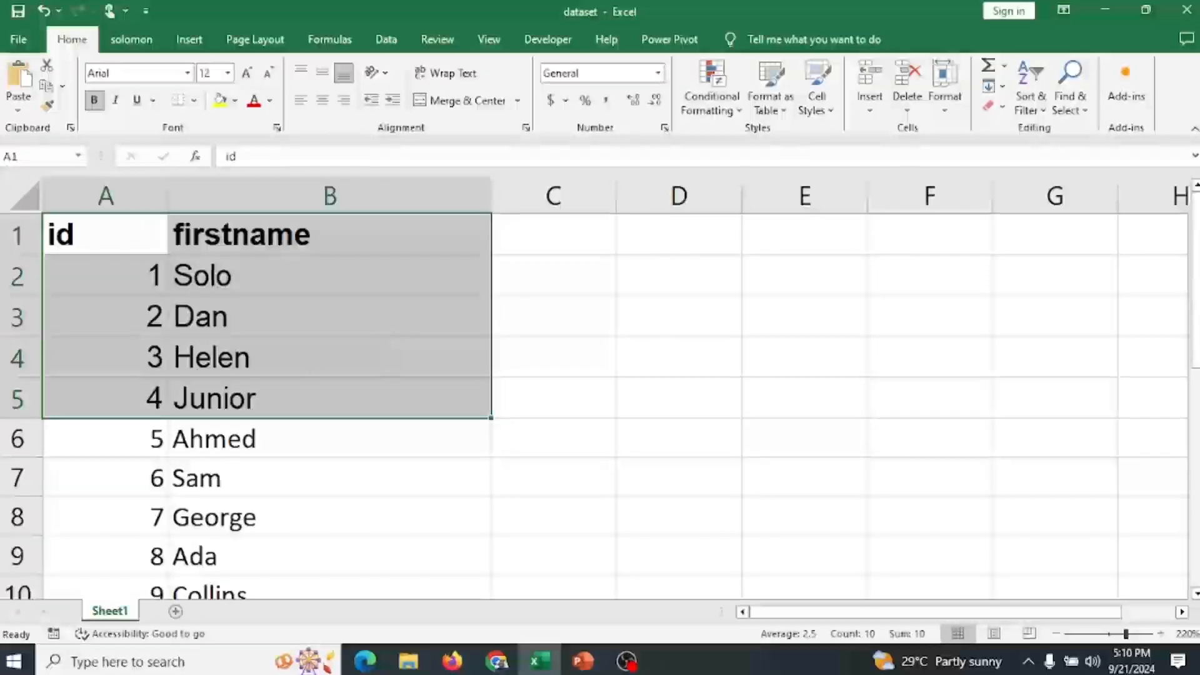
Fill the cells A1:B5 with light blue.
left_click(234, 101)
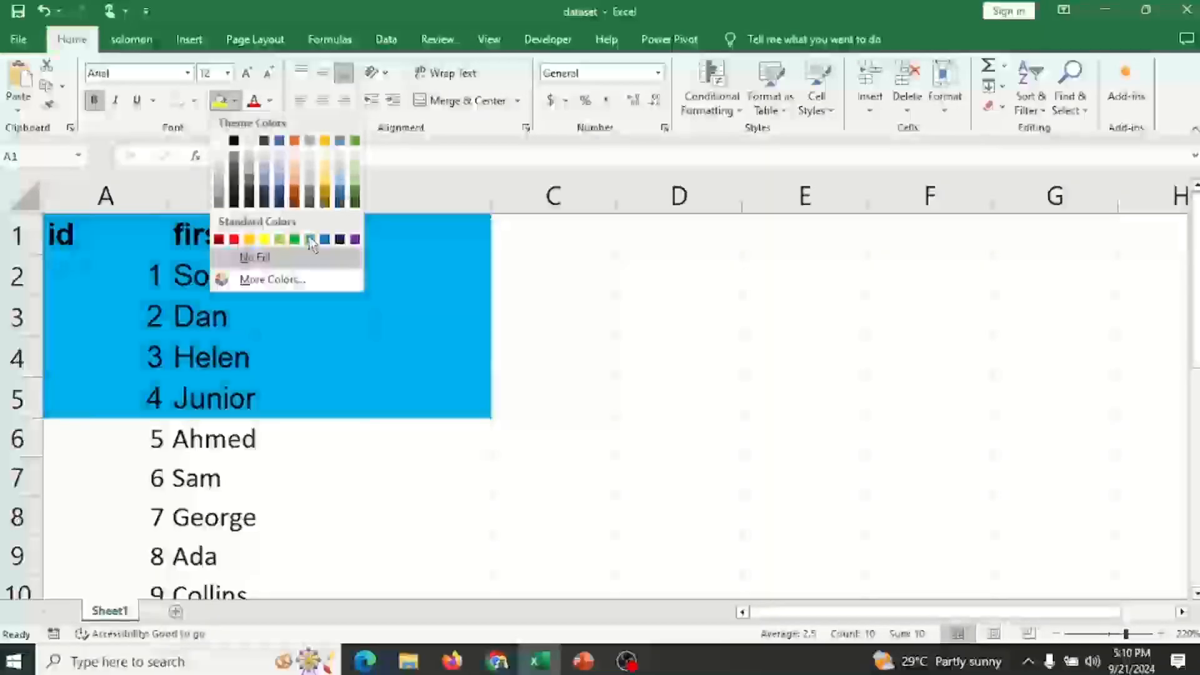
left_click(308, 240)
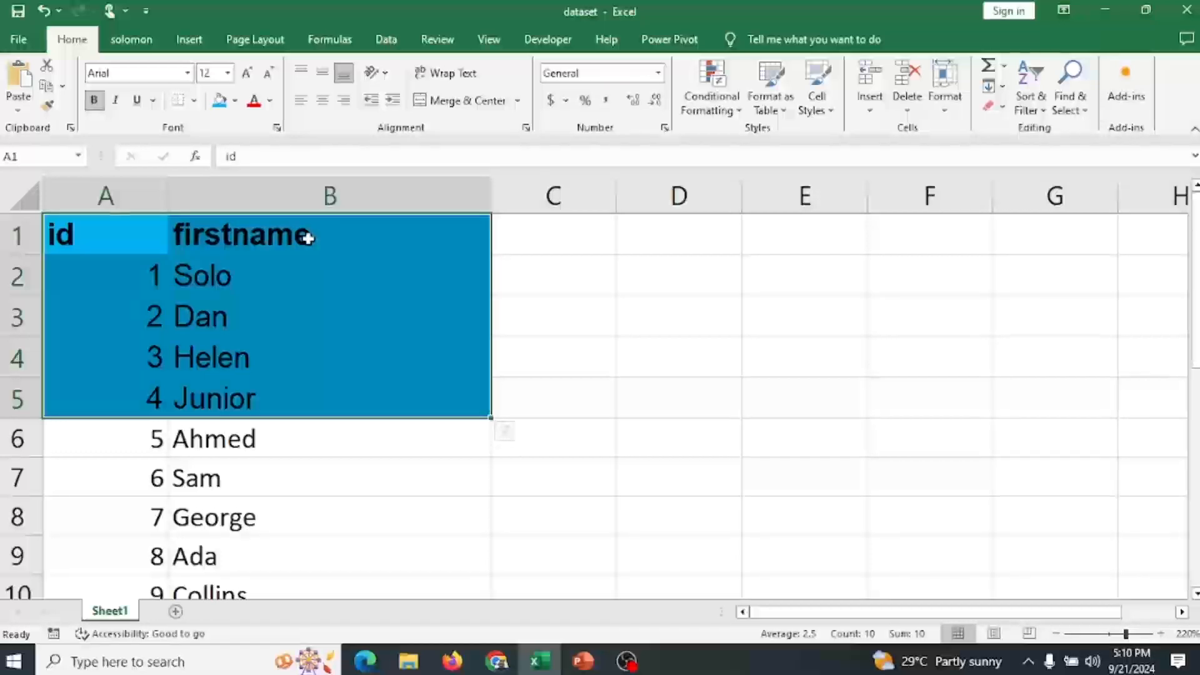
Set the font colour of A1:B5 to white.
left_click(270, 110)
left_click(257, 168)
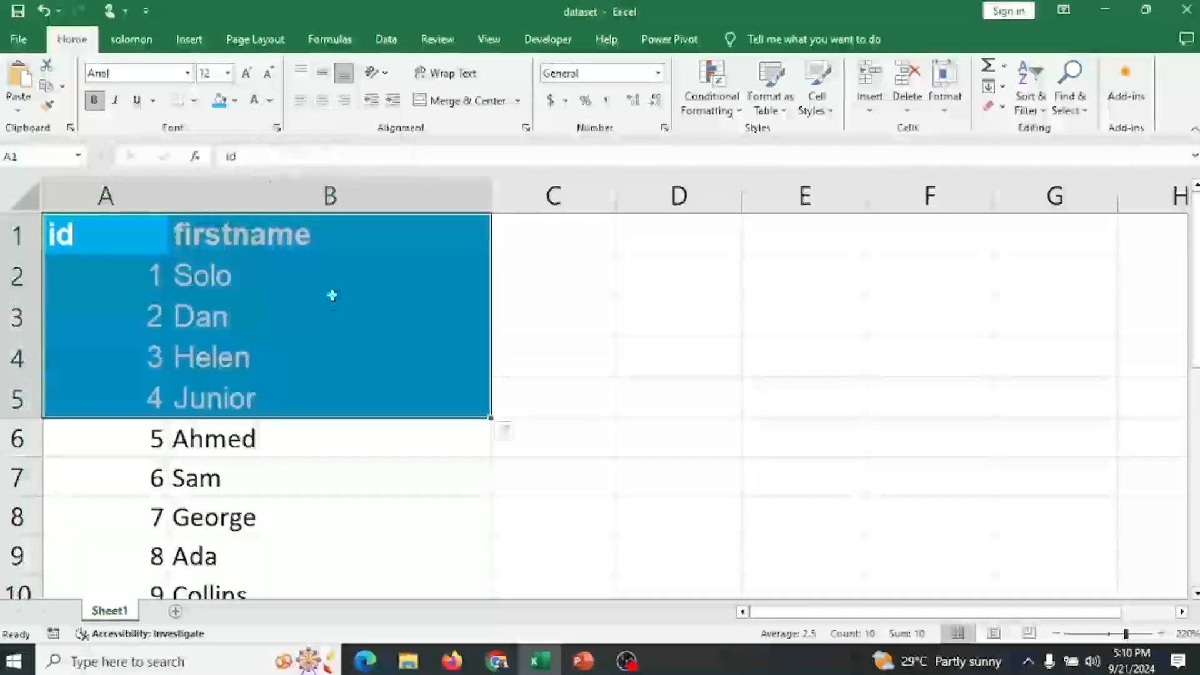
Change the fill colour of A1:B5 to black.
left_click(234, 100)
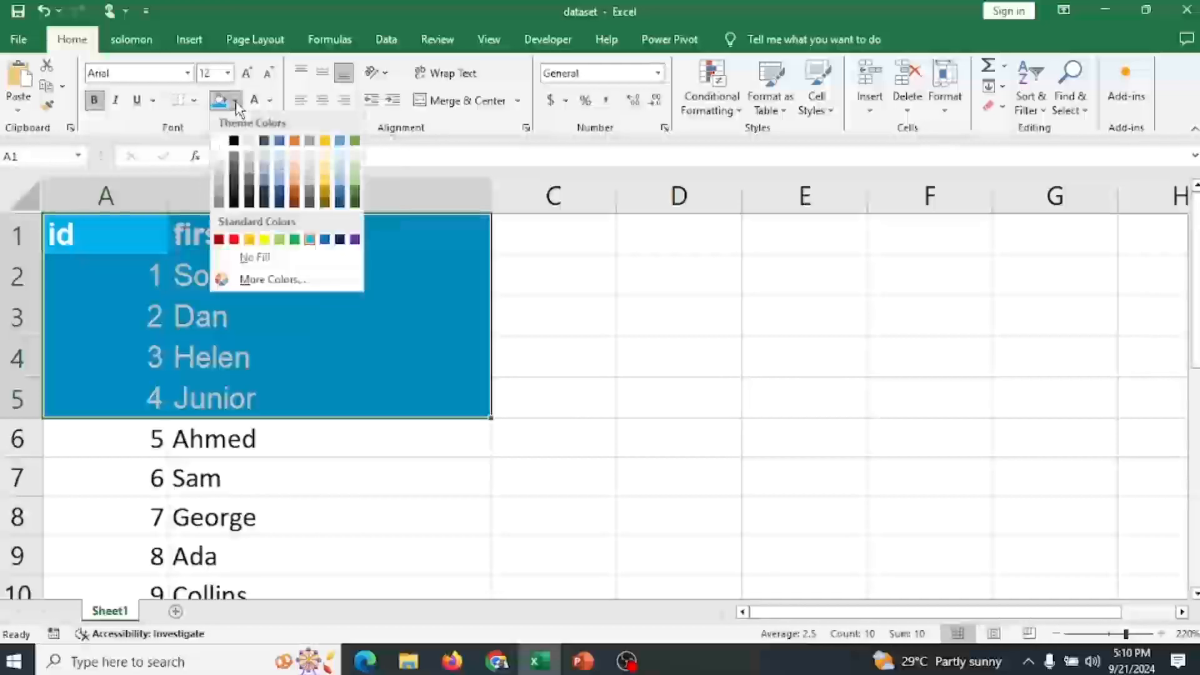
left_click(239, 158)
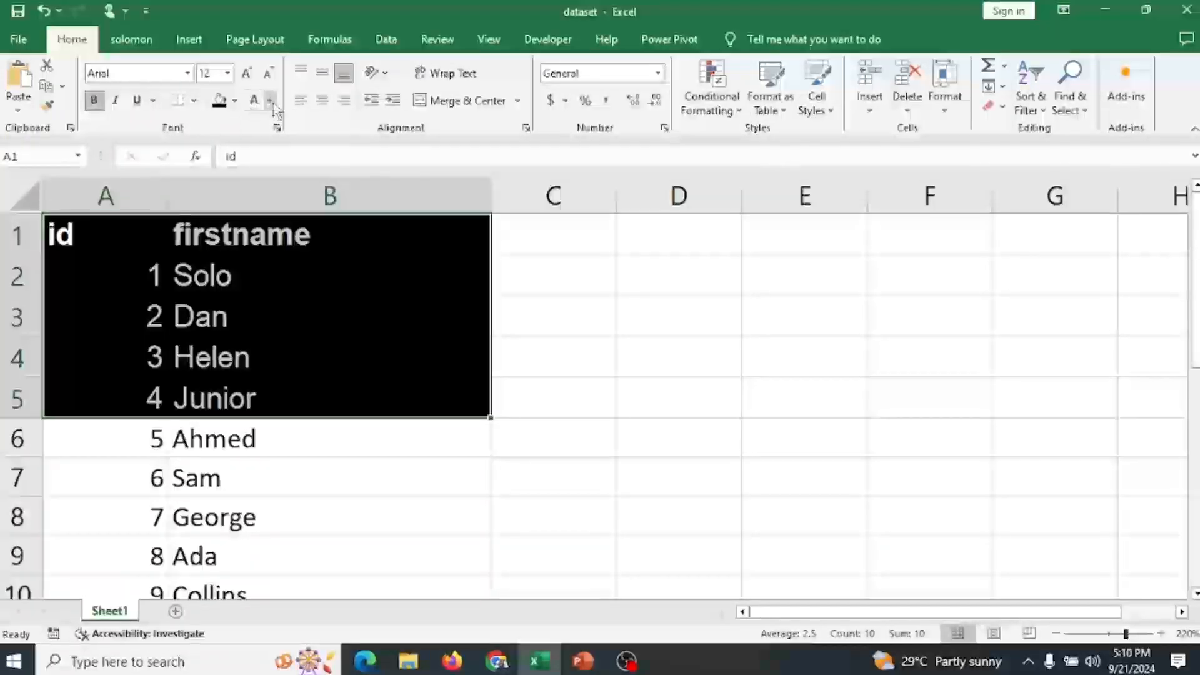
left_click(270, 101)
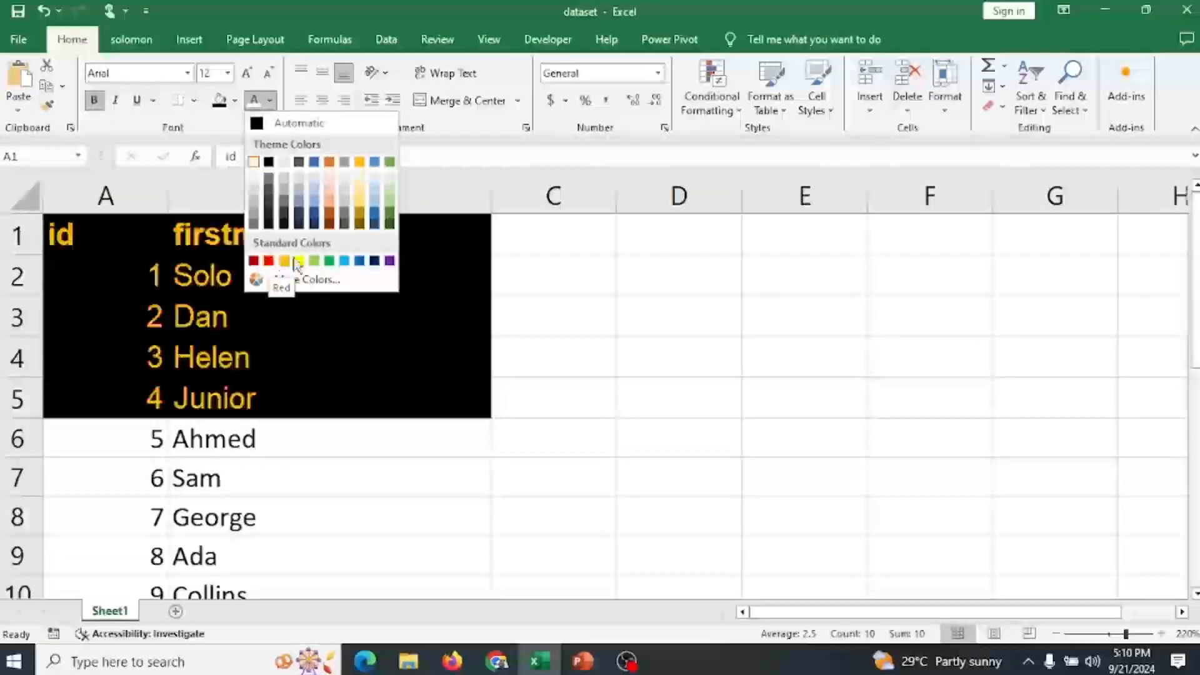
left_click(443, 237)
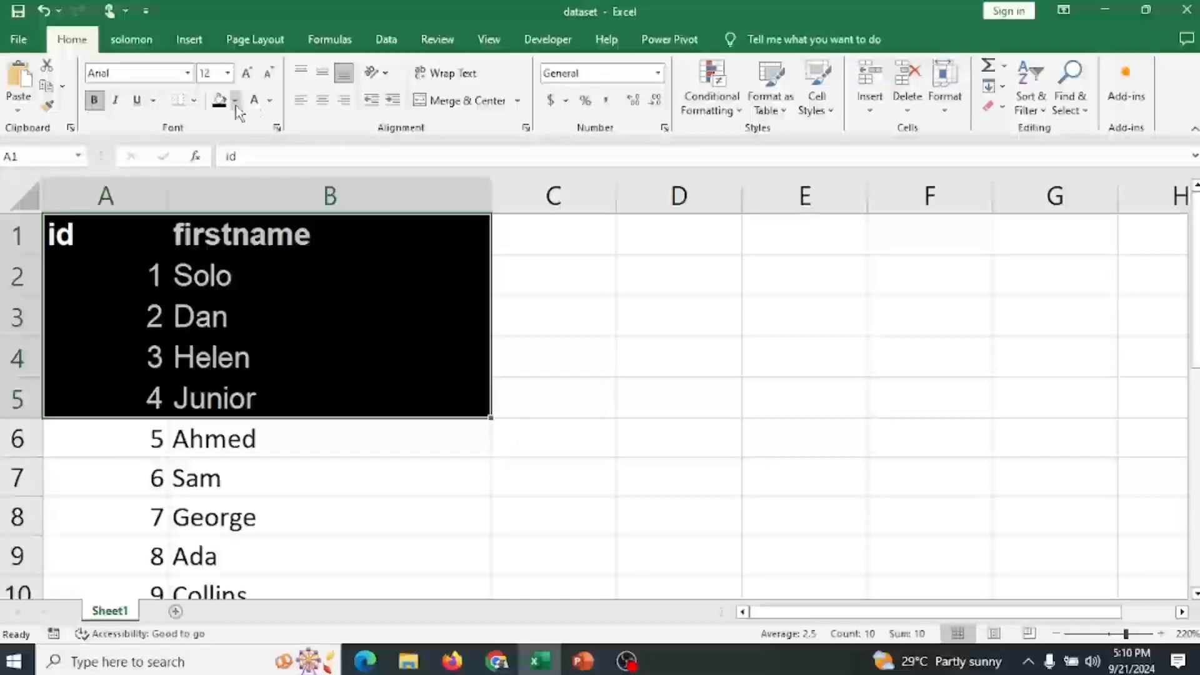
Set the font colour of A1:B5 to Black, Text 1 and remove the cells' fill.
left_click(270, 102)
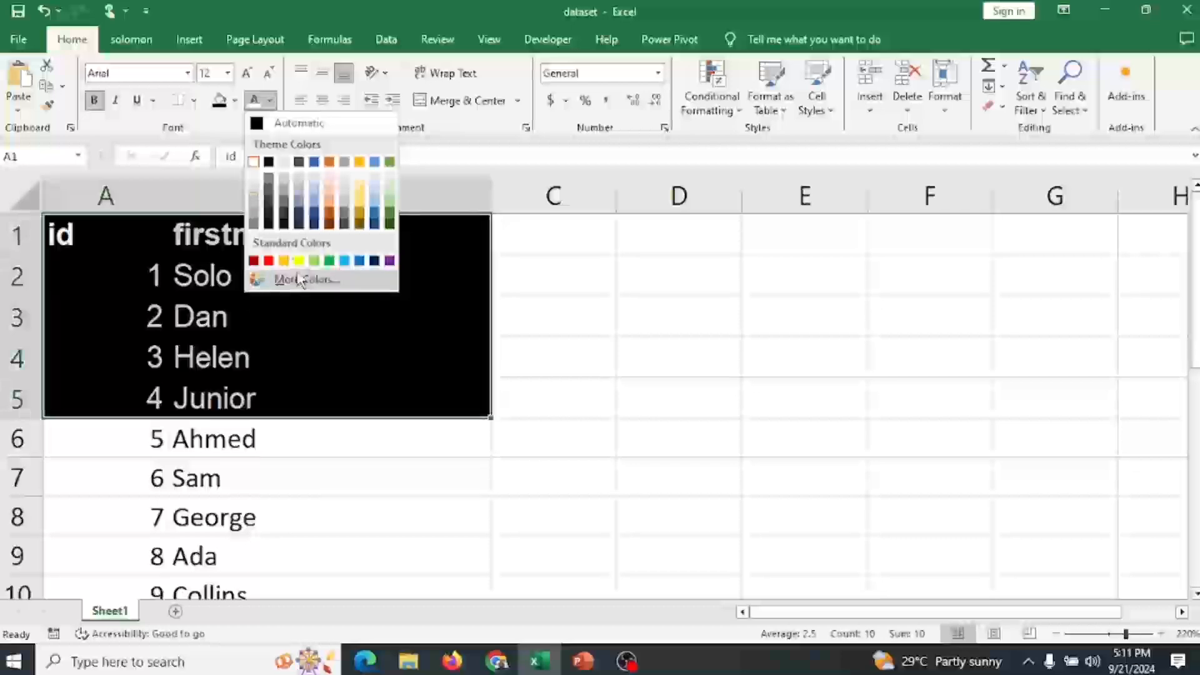
left_click(268, 163)
left_click(235, 101)
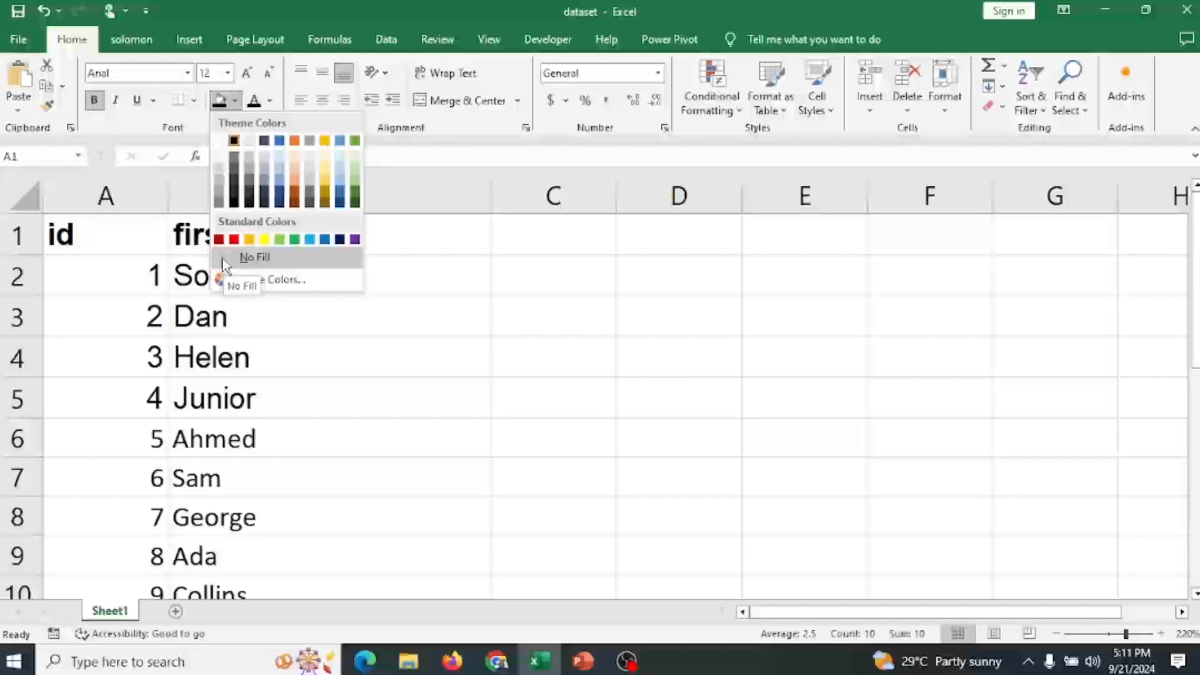
left_click(225, 261)
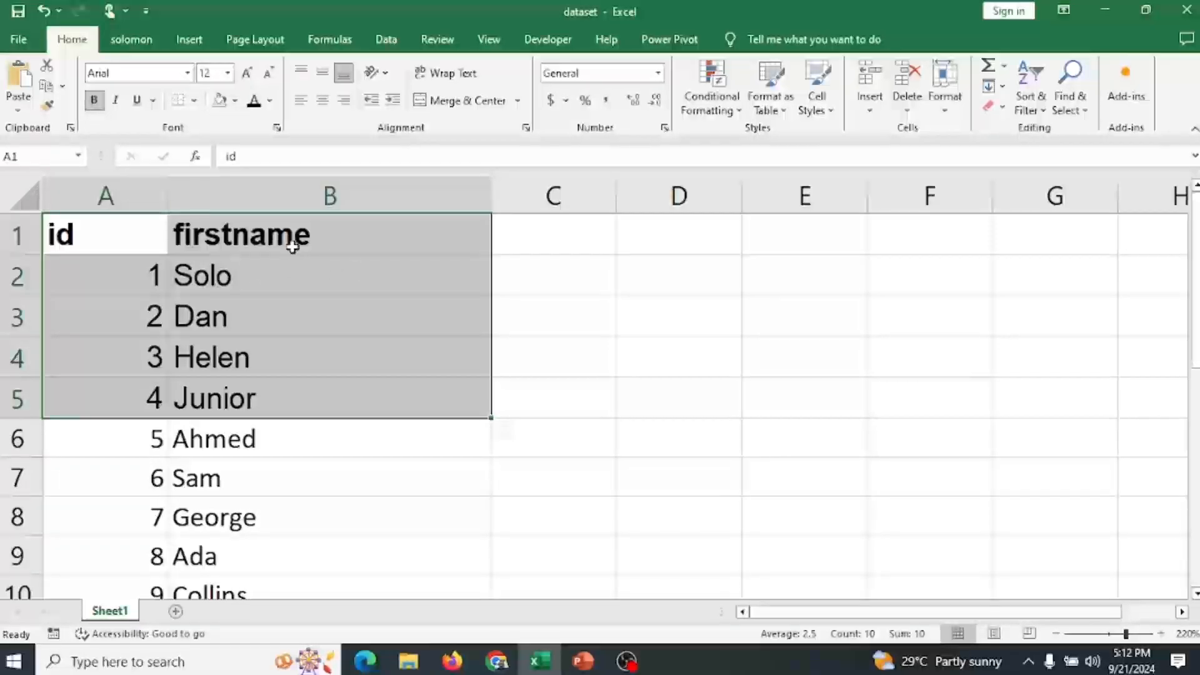
Apply strikethrough to the text in A1:B5 through the font settings dialog.
left_click(278, 128)
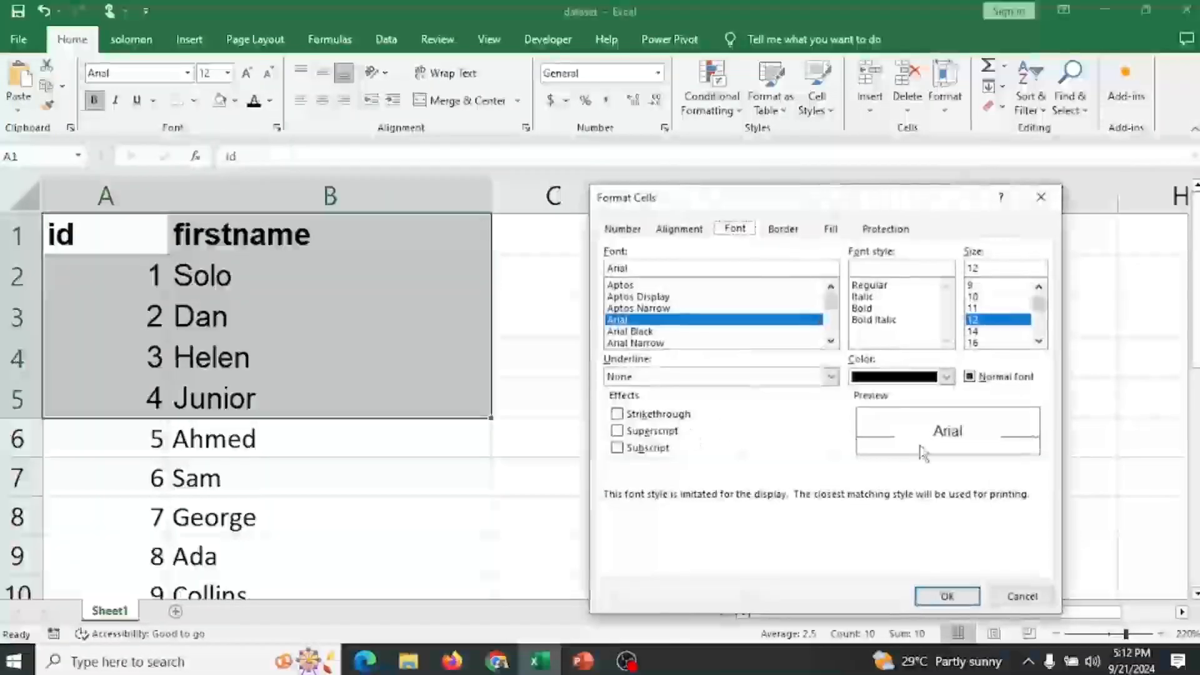
left_click(617, 414)
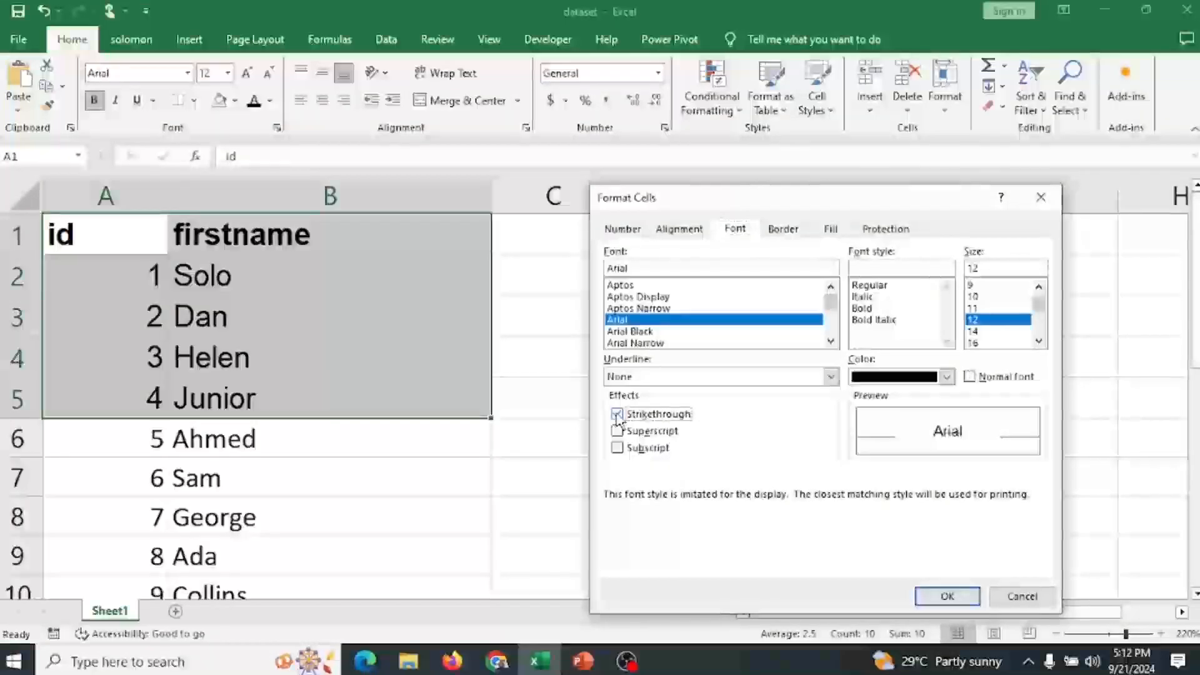
left_click(945, 596)
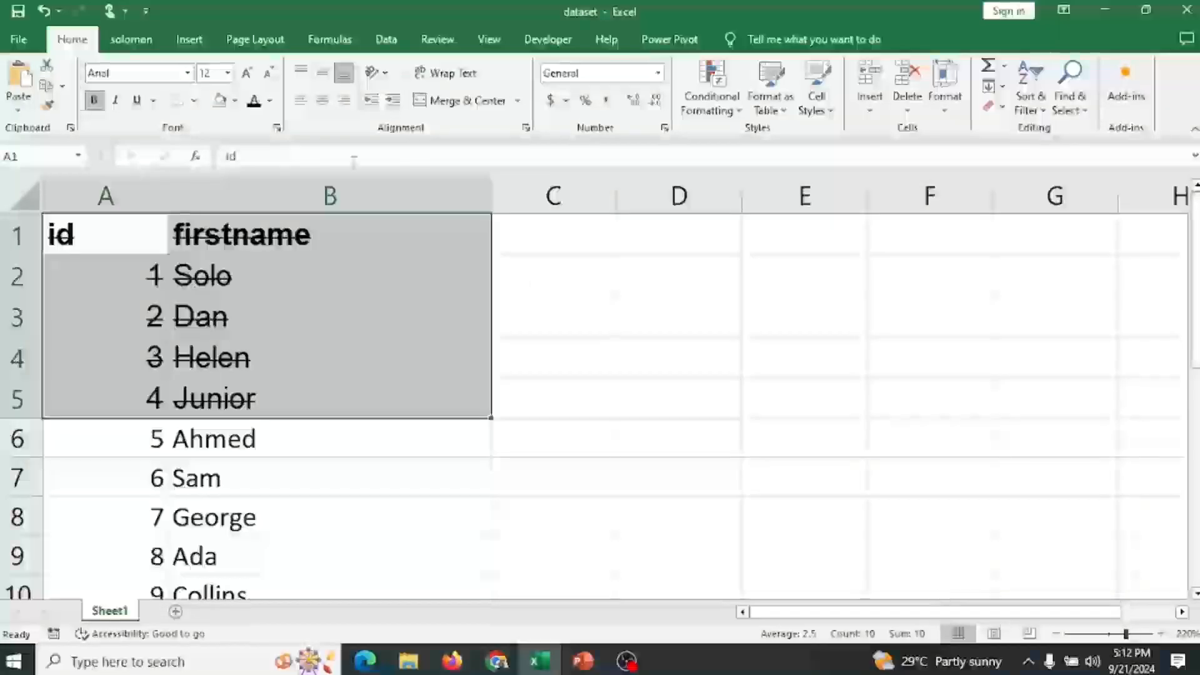
Remove the strikethrough from A1:B5 again through the font settings dialog.
left_click(277, 127)
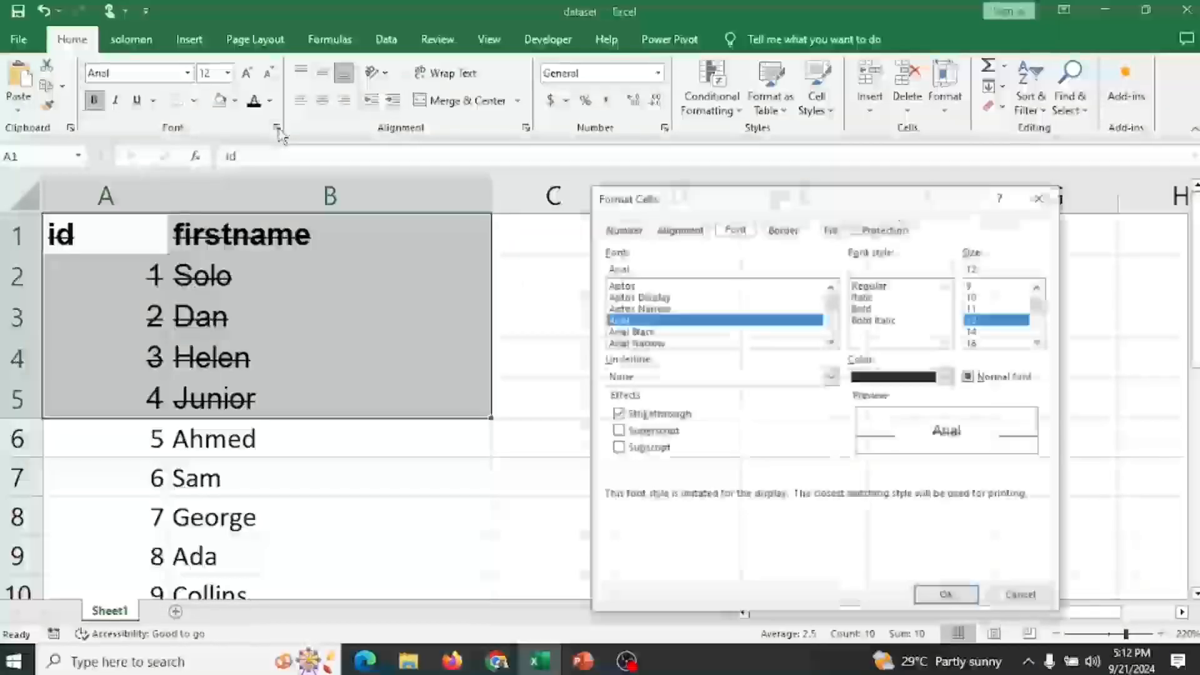
left_click(617, 414)
left_click(946, 596)
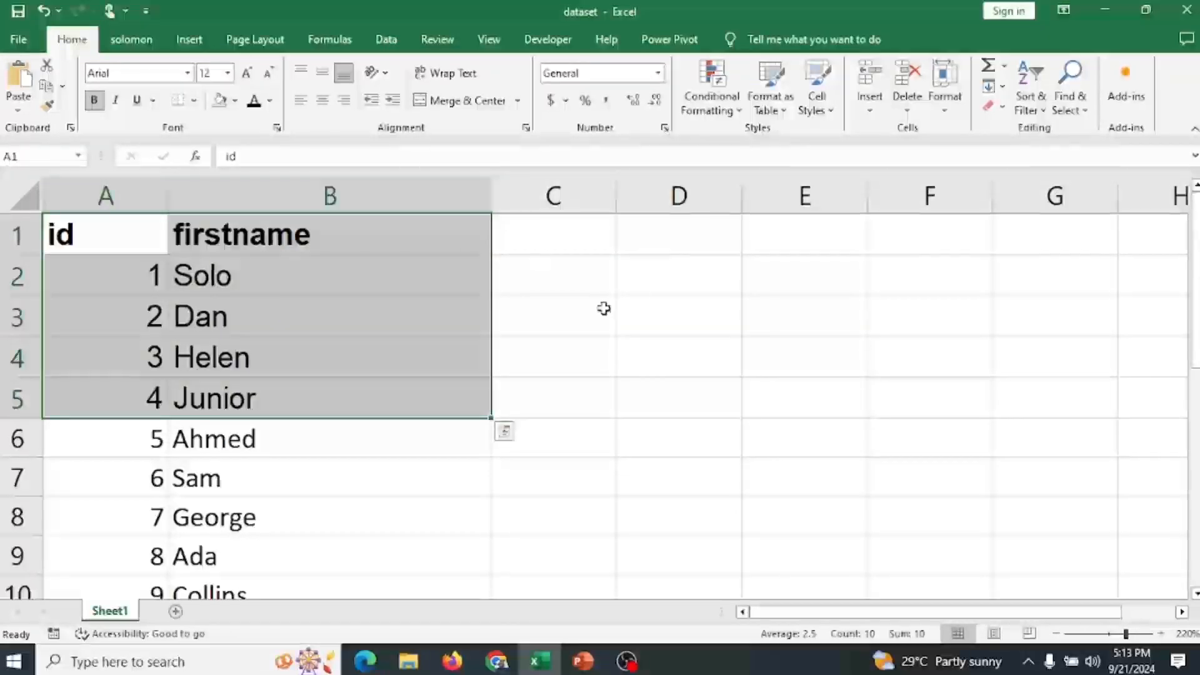
Enter 42 in cell C2.
left_click(523, 275)
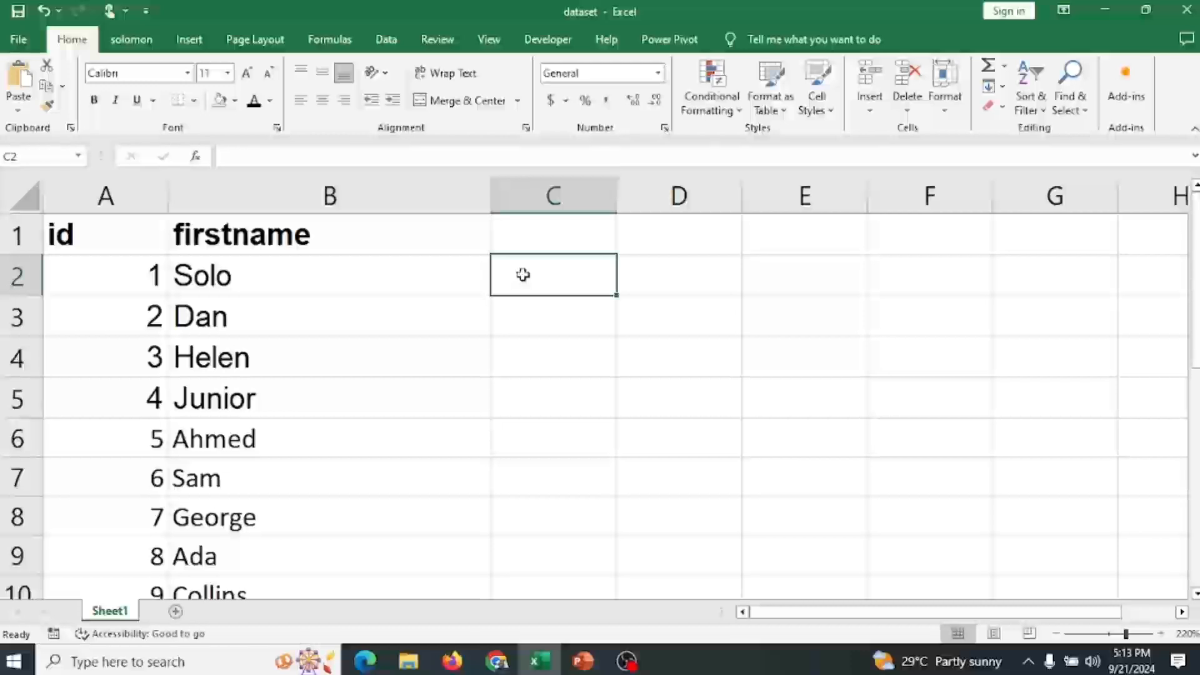
type("2")
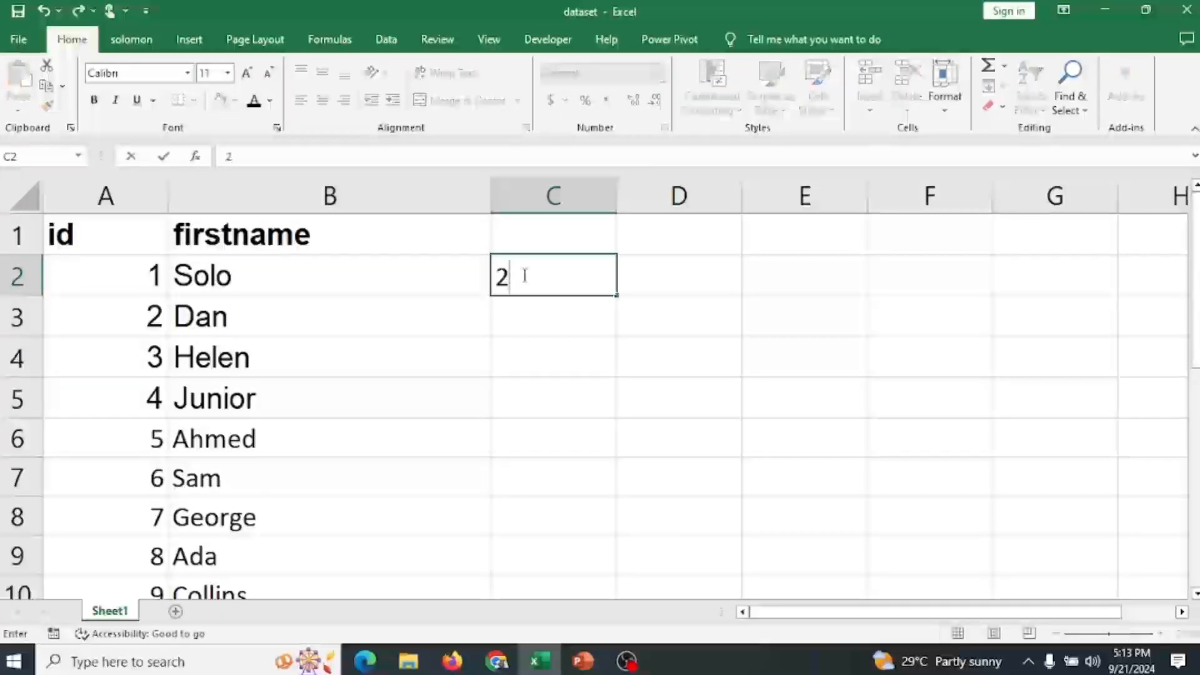
key("BackSpace")
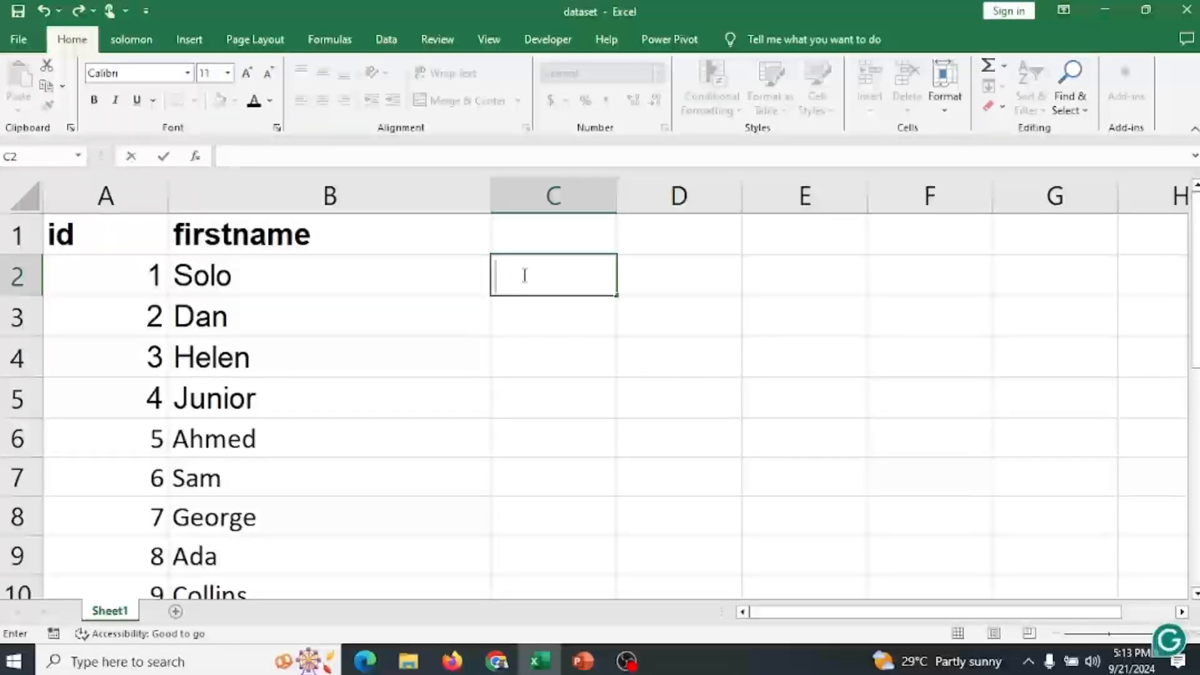
type("42")
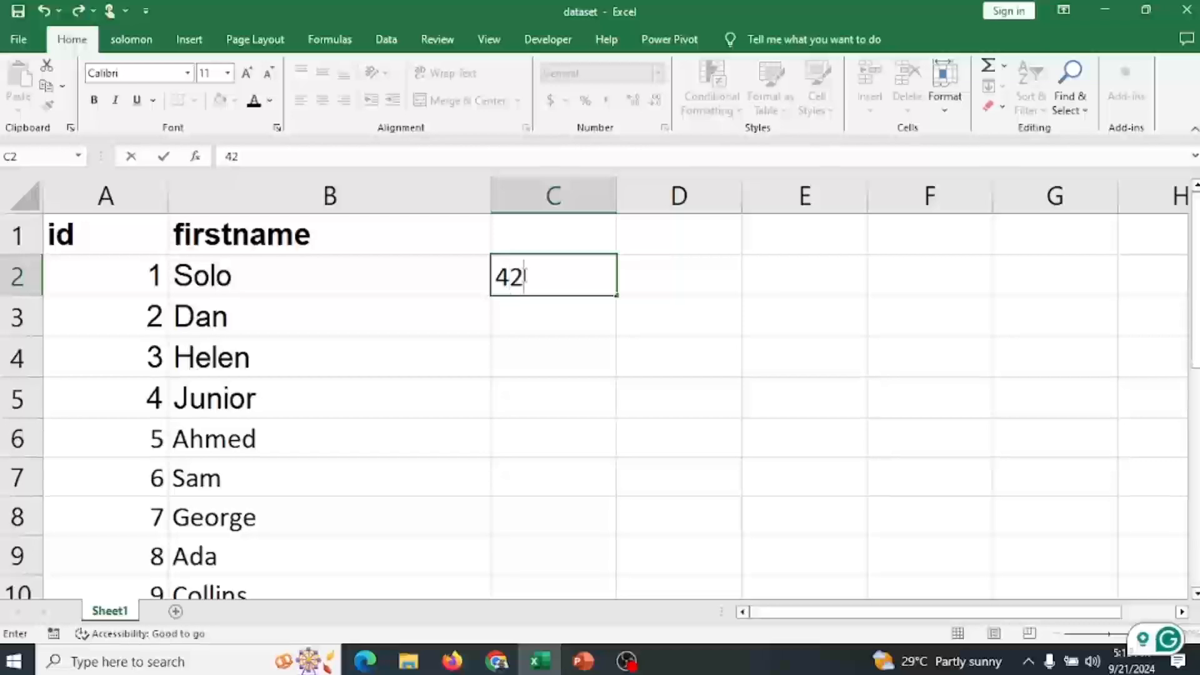
Format the final digit 2 in C2 as subscript and confirm the cell entry.
left_click(515, 275)
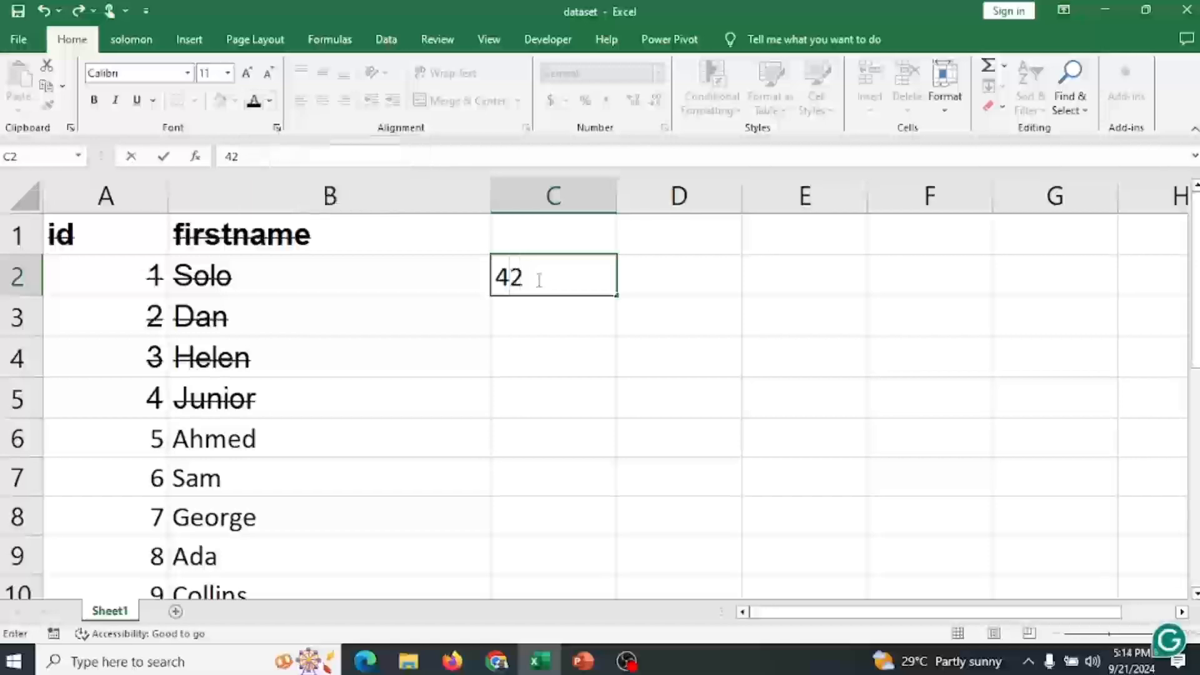
left_click_drag(538, 278, 513, 276)
left_click(277, 127)
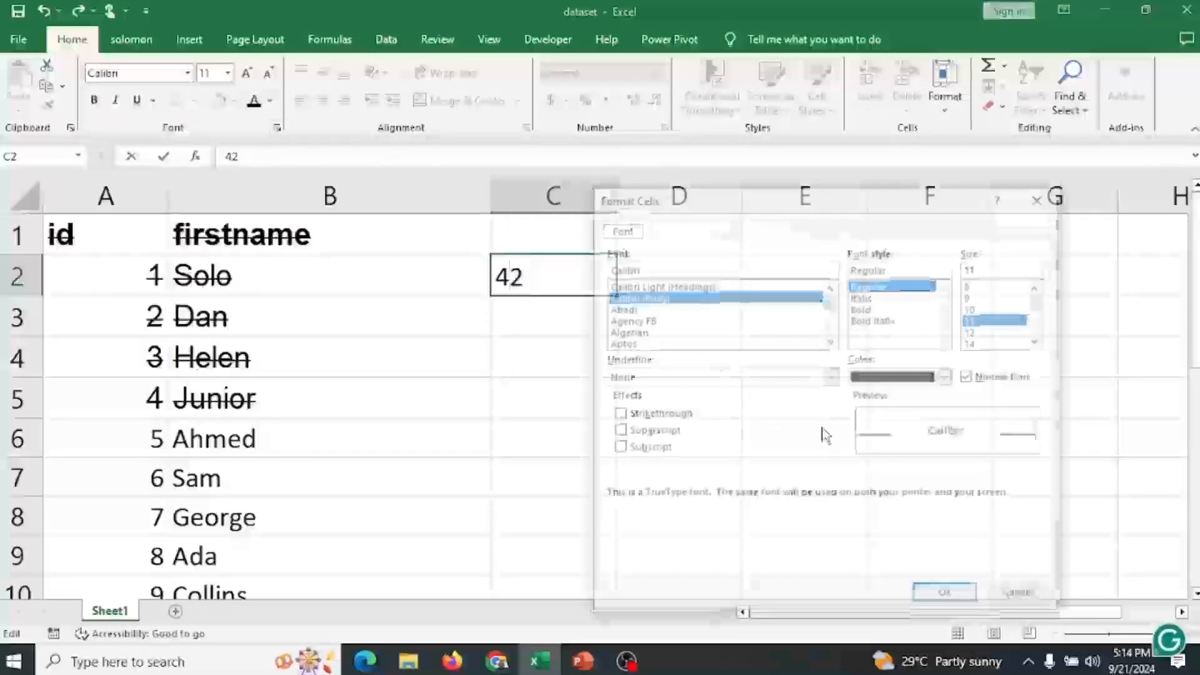
left_click(617, 447)
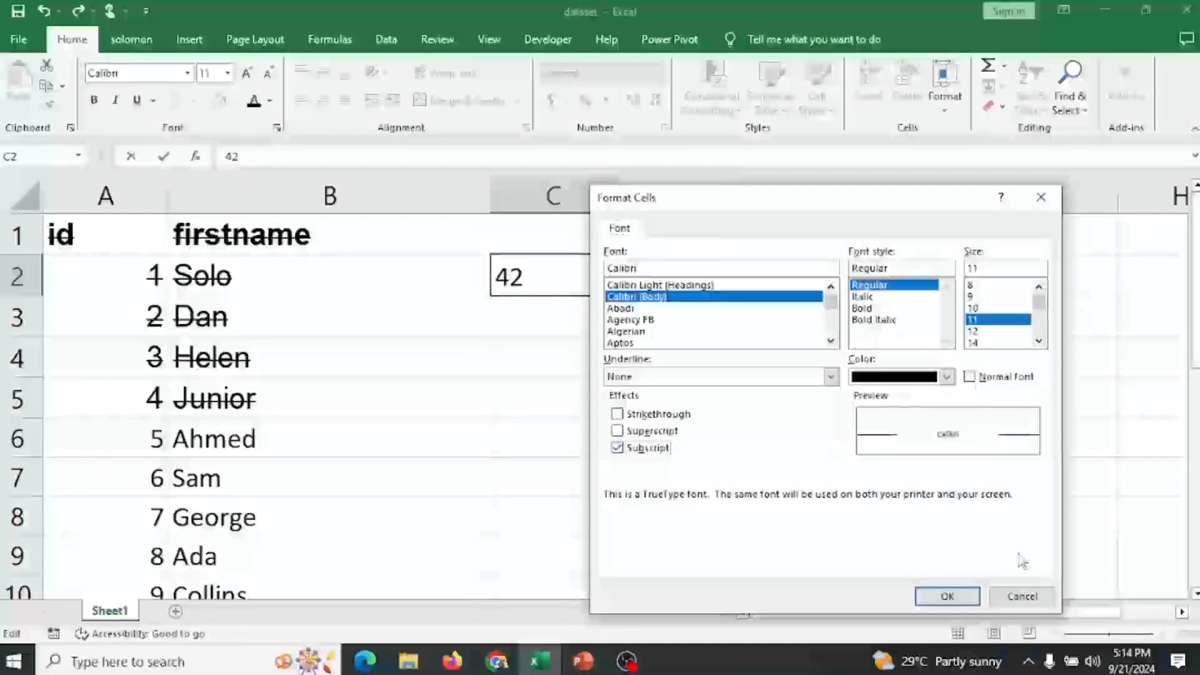
left_click(928, 595)
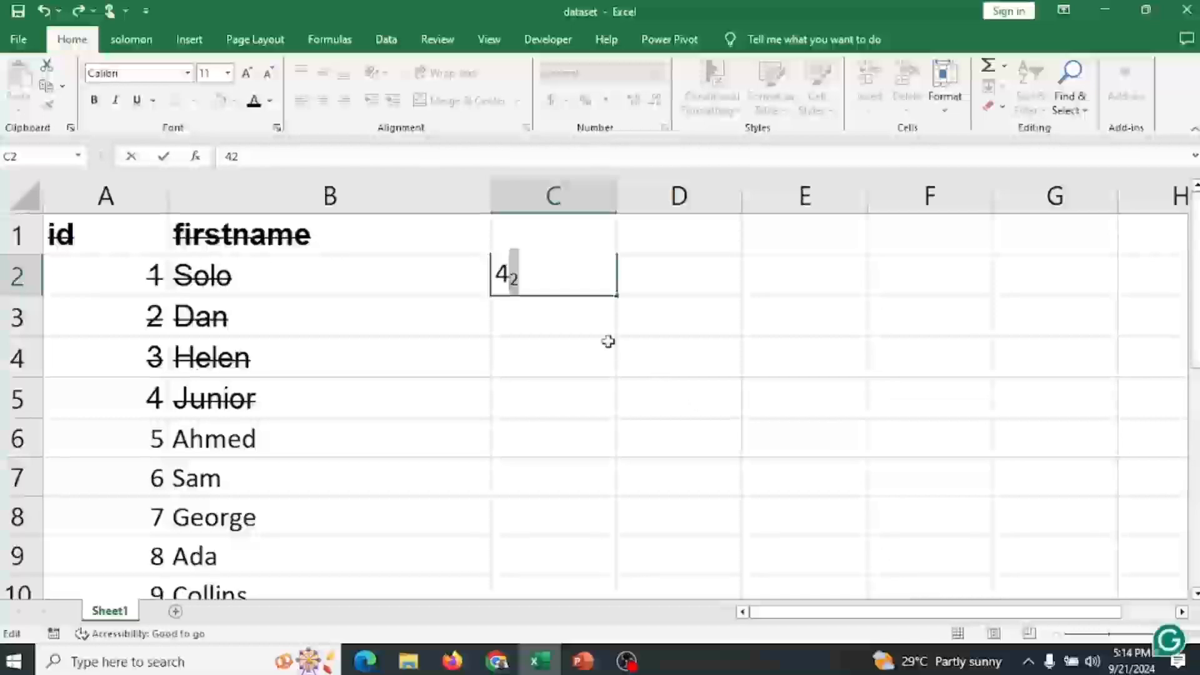
left_click(571, 275)
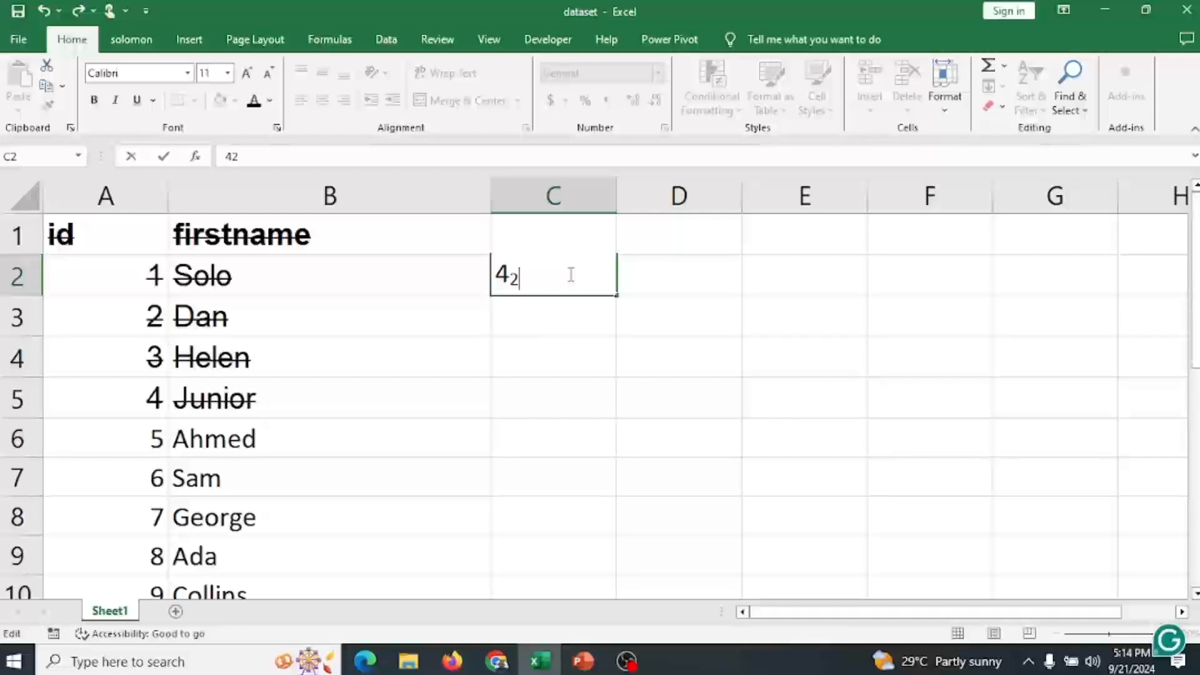
left_click(547, 327)
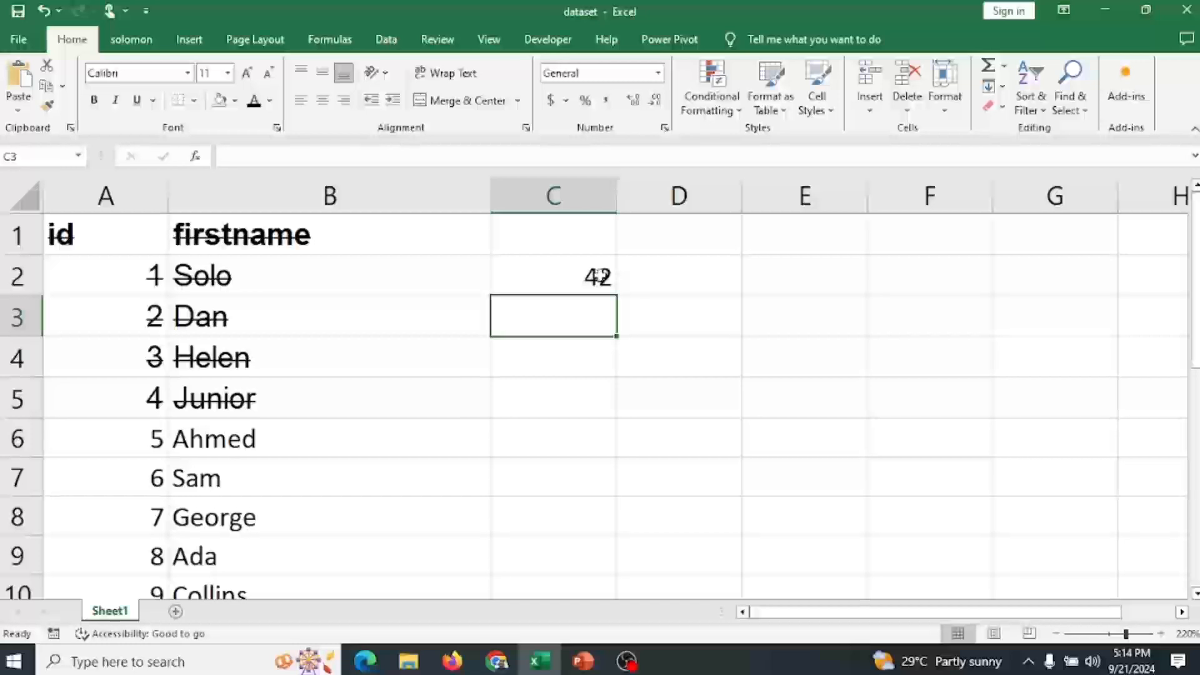
Reformat the digit 2 in C2 as superscript instead of subscript.
double_click(608, 278)
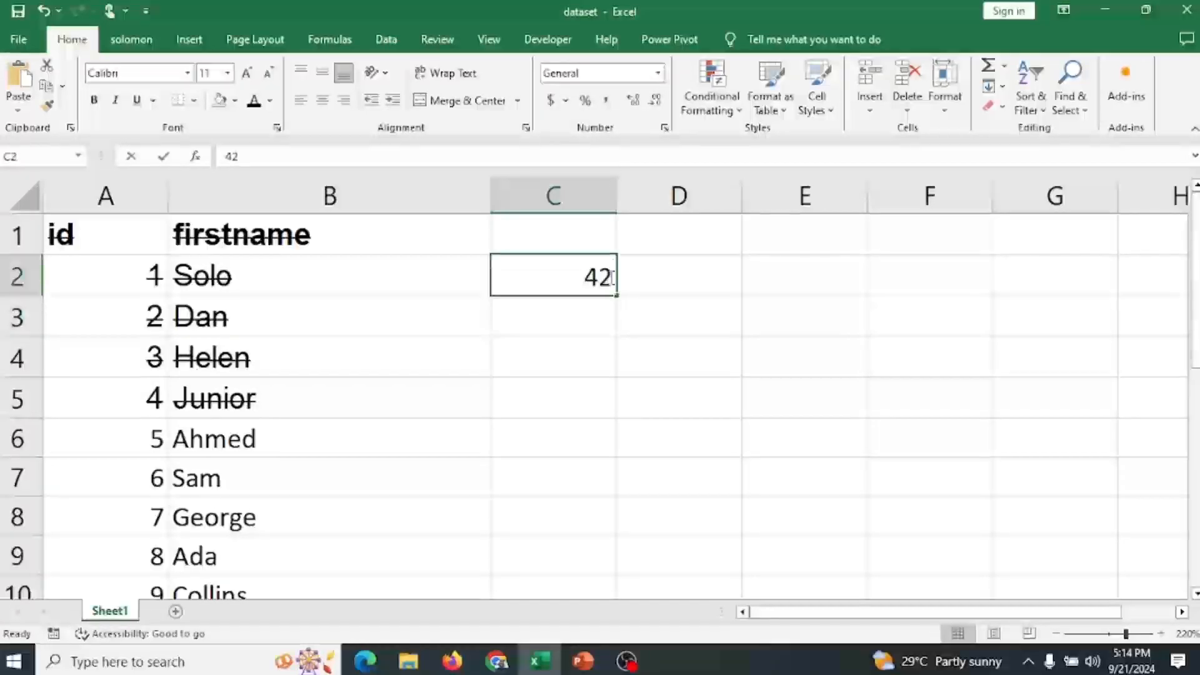
left_click_drag(613, 280, 603, 281)
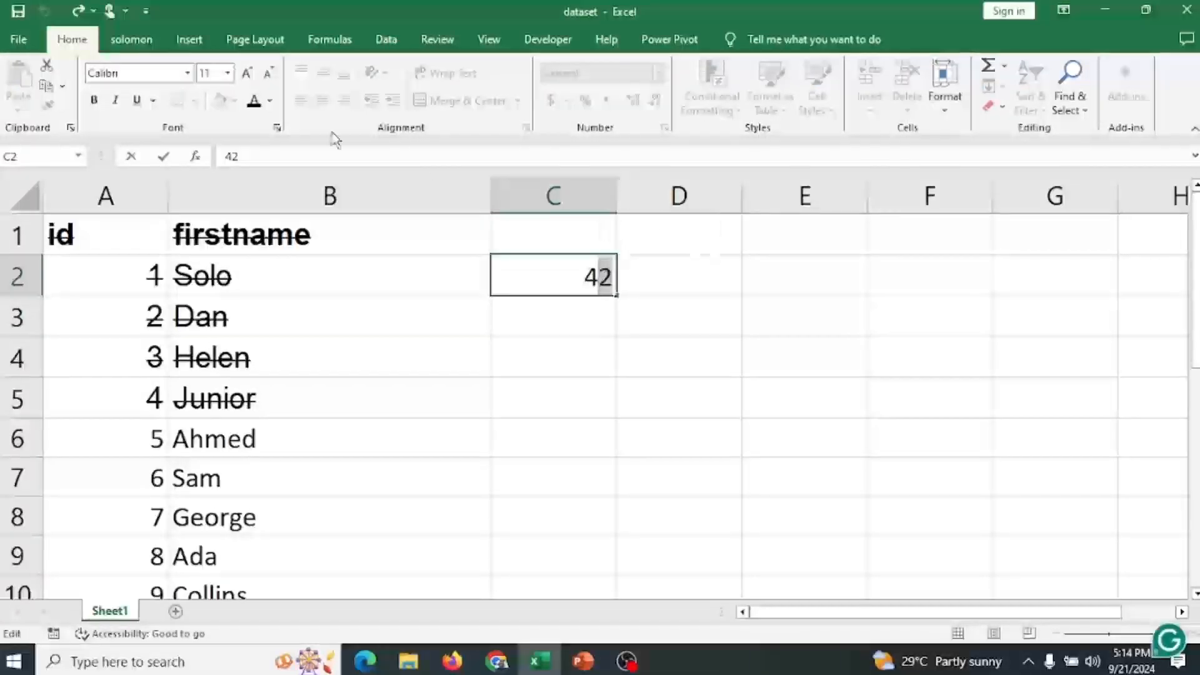
left_click(277, 128)
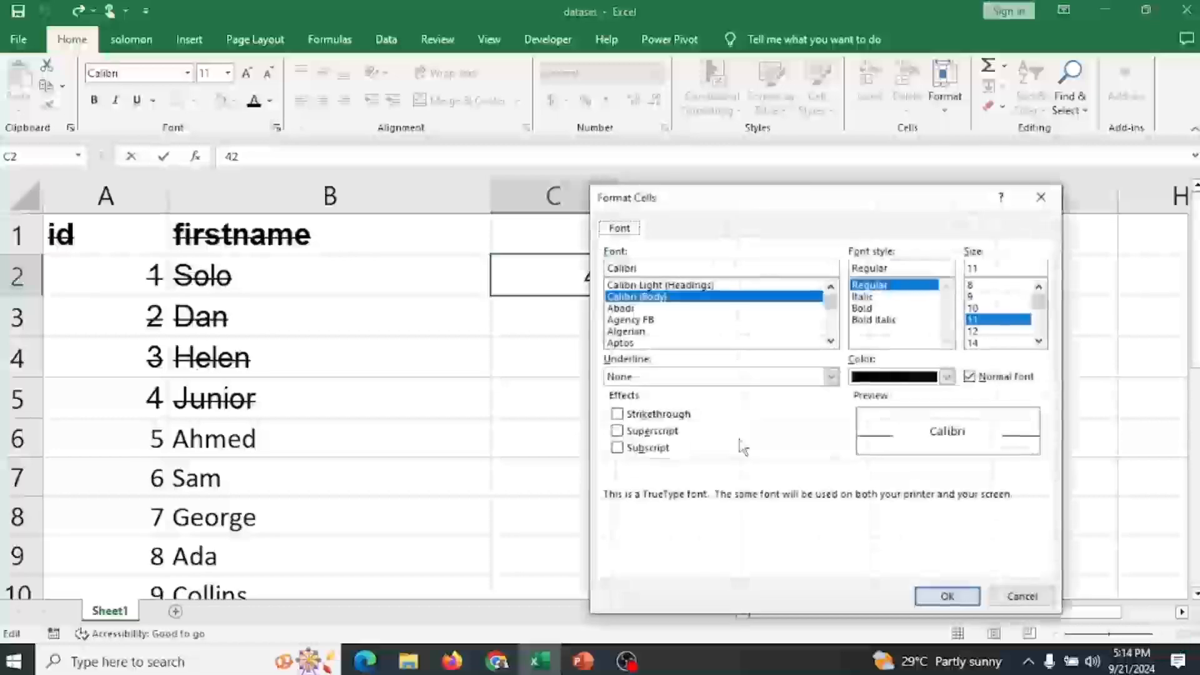
left_click(617, 430)
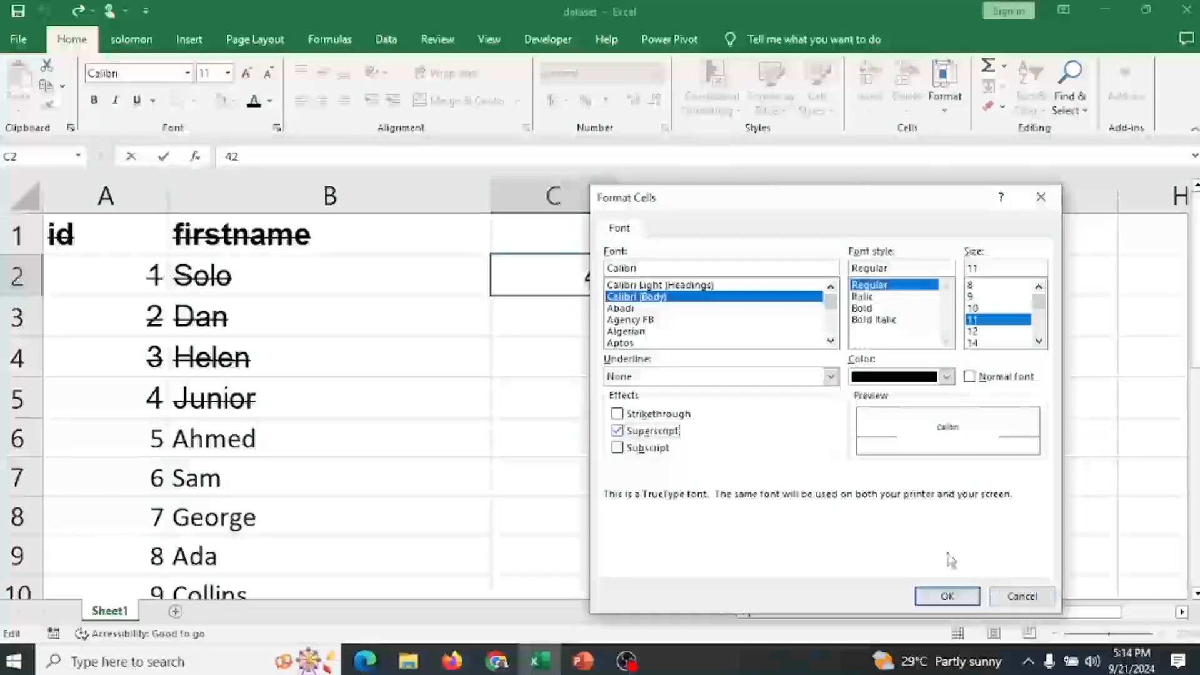
left_click(949, 596)
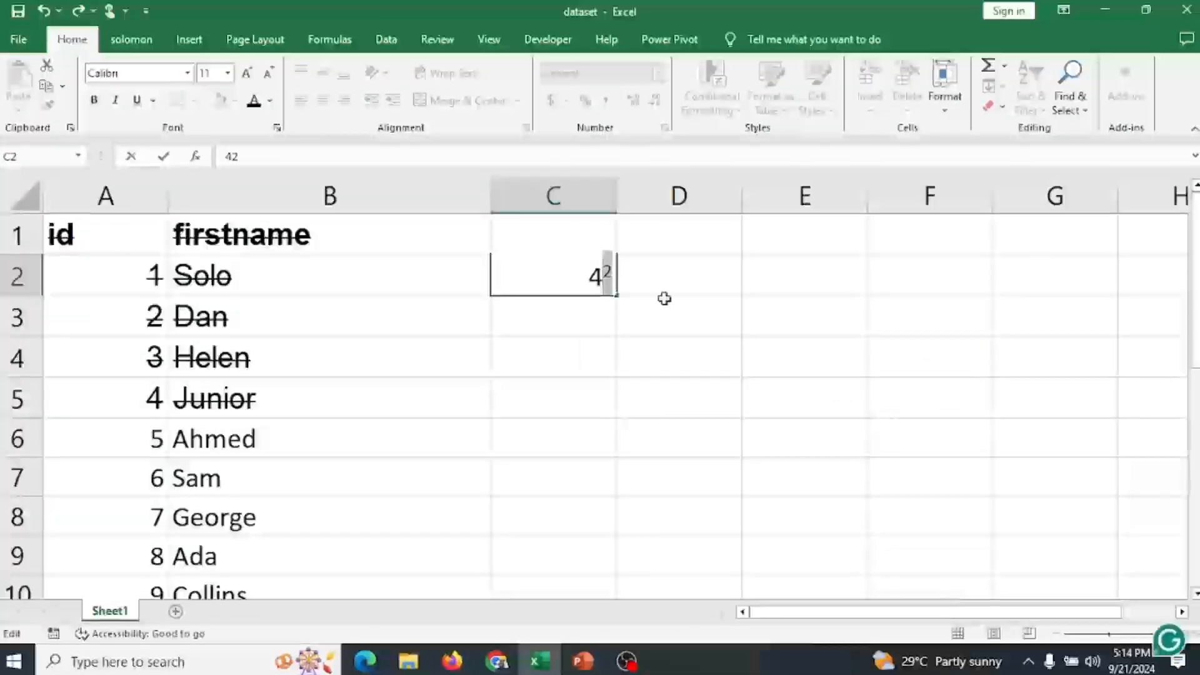
left_click(590, 275)
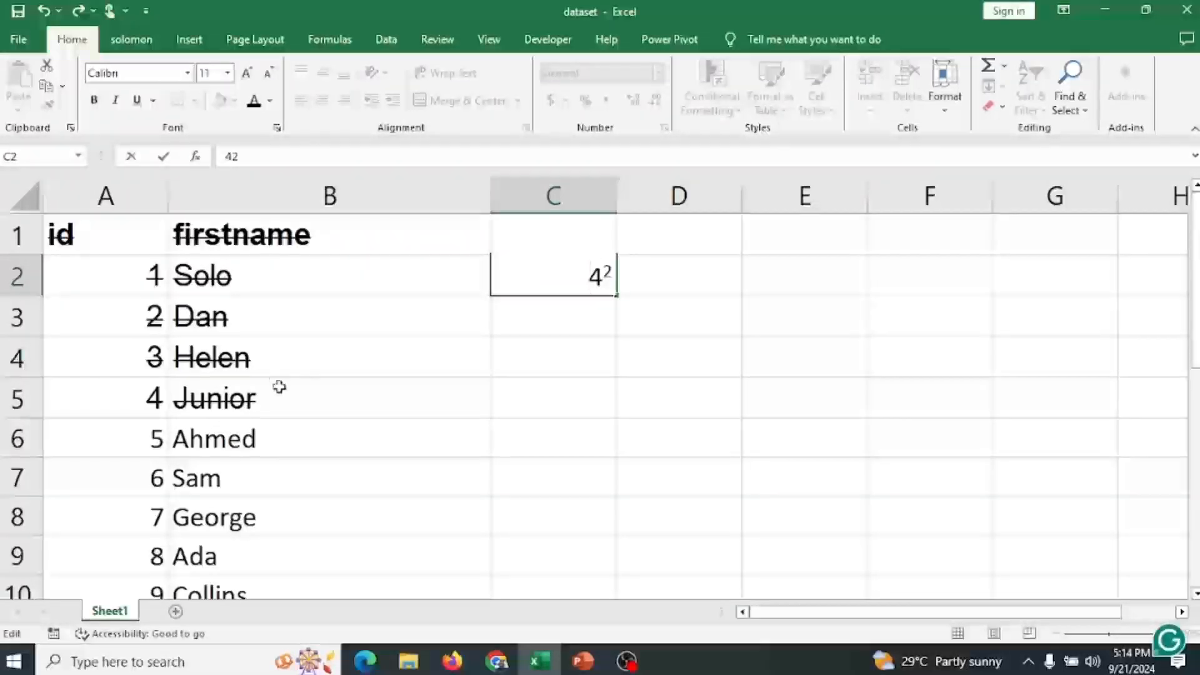
Apply superscript formatting to the whole range A1:B5.
left_click_drag(281, 399, 82, 229)
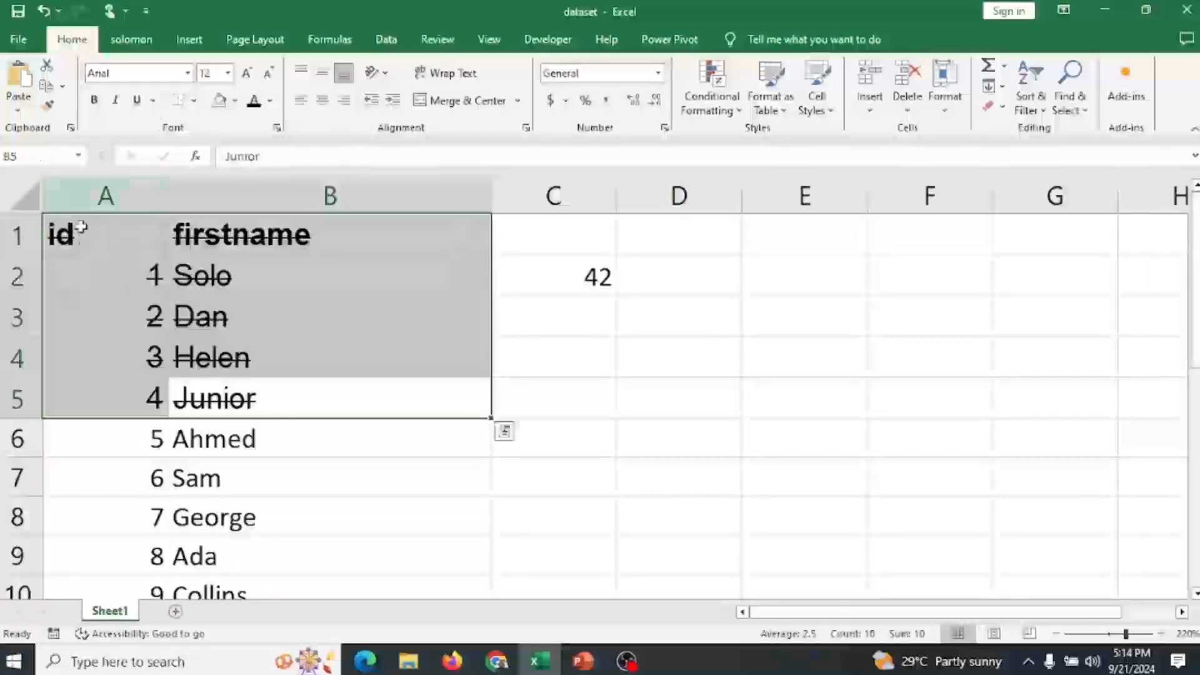
left_click(276, 127)
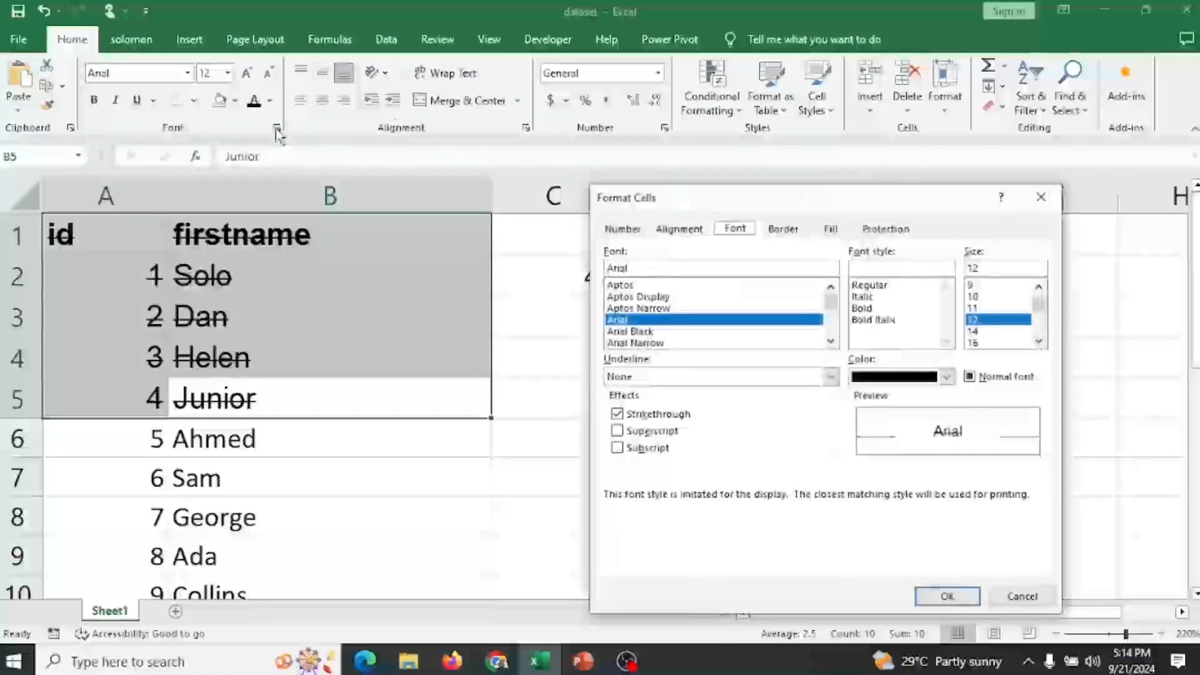
left_click(654, 433)
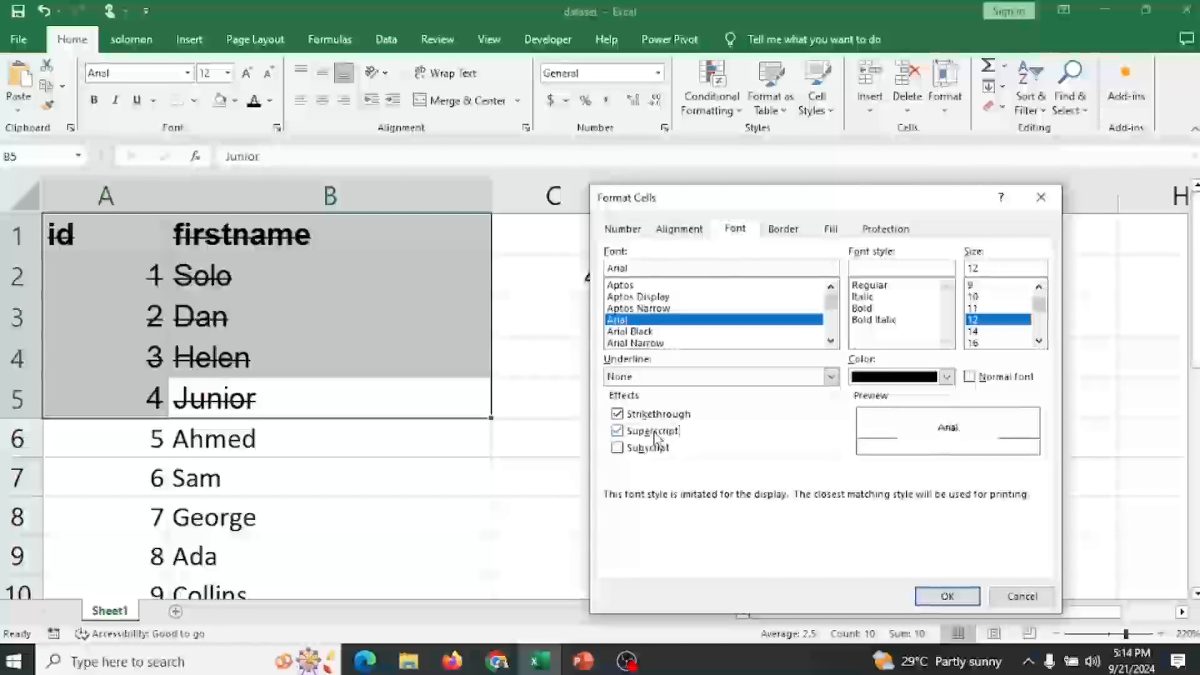
left_click(951, 596)
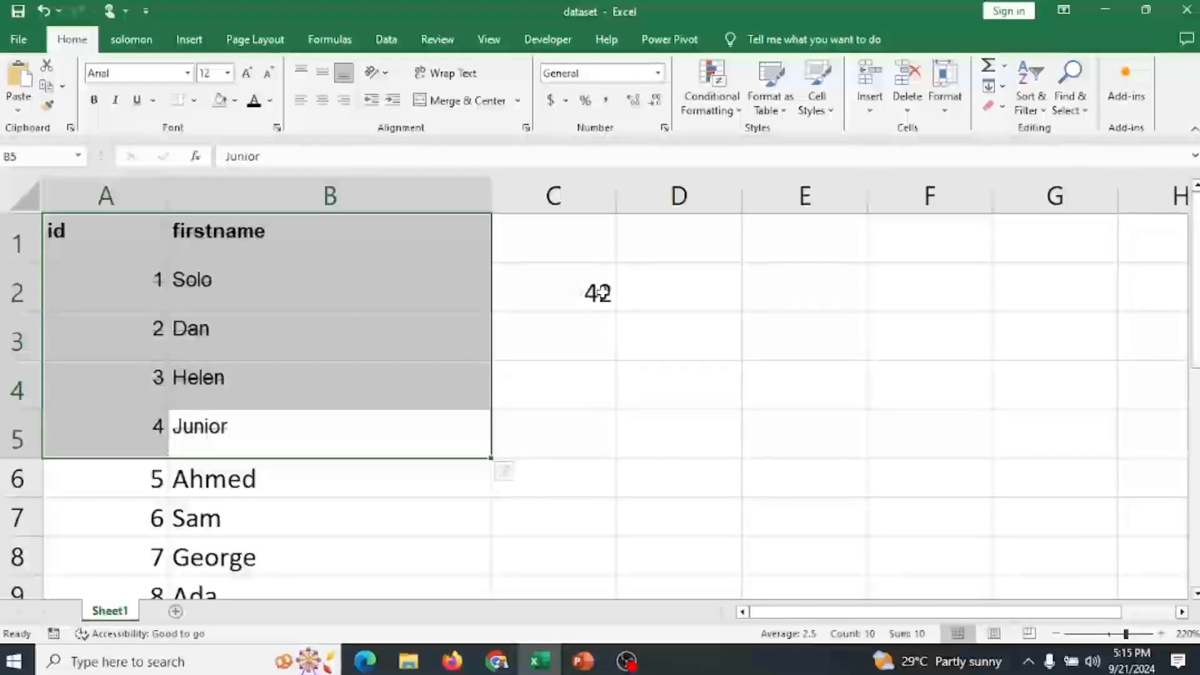
Switch to the PowerPoint slide listing the font group features, advance it, and return to the workbook.
double_click(601, 291)
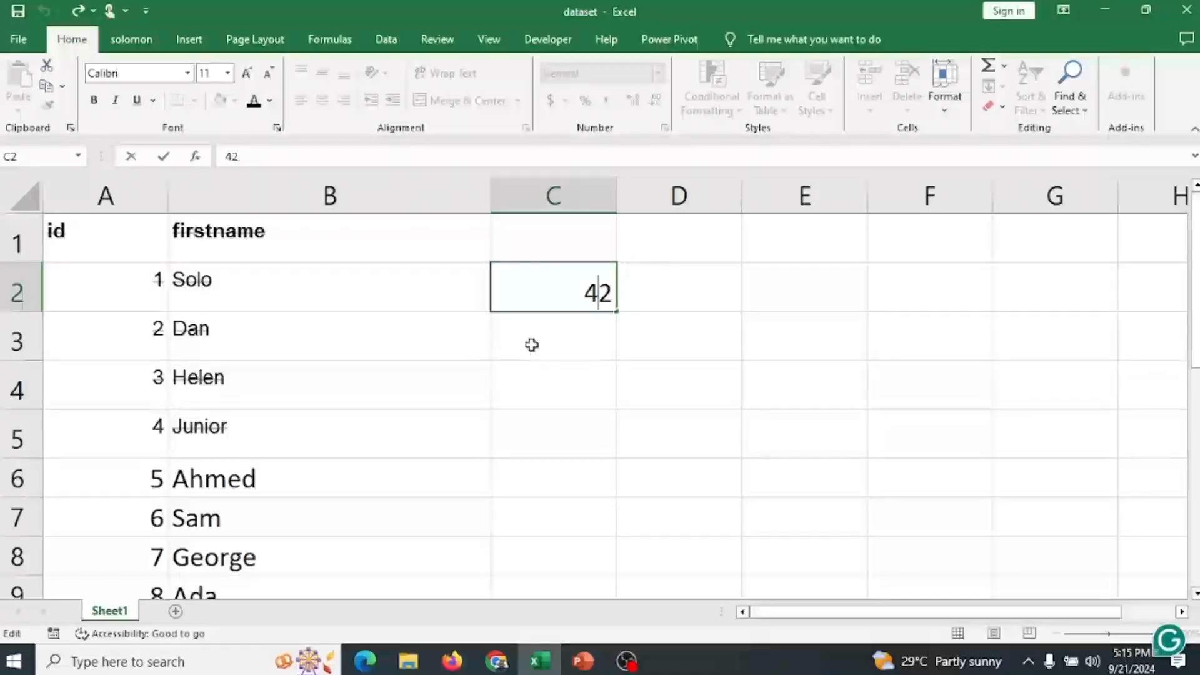
left_click(583, 661)
key("Right")
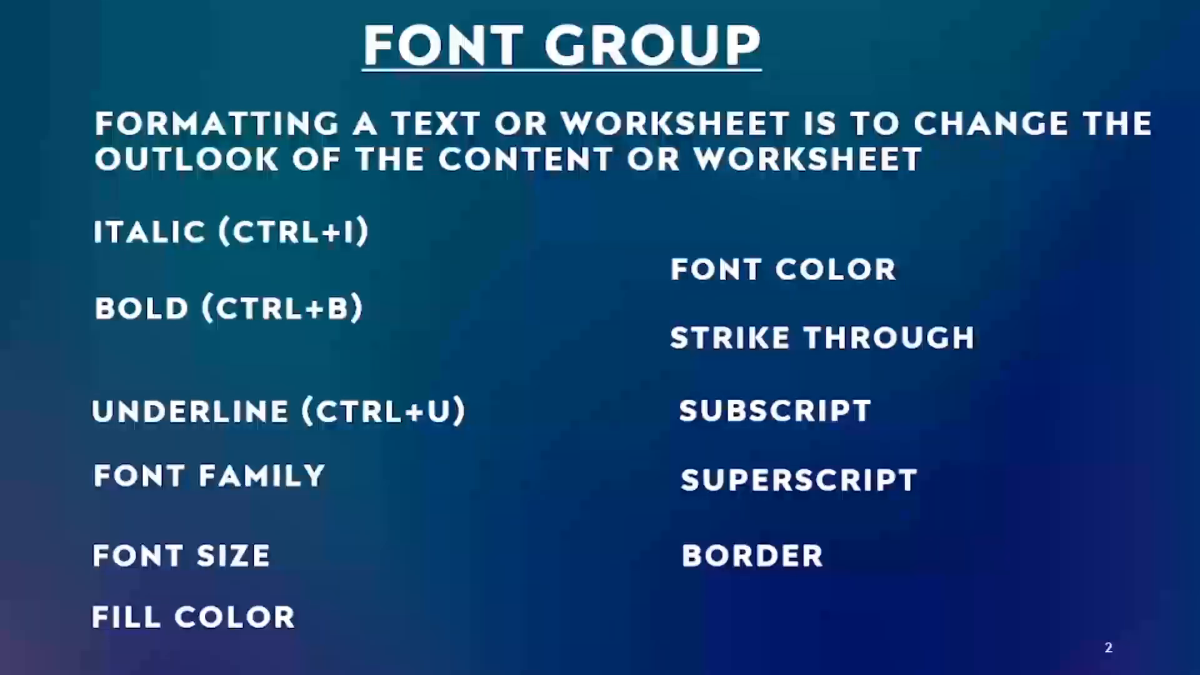
key("alt+Tab")
Undo the last four formatting and entry changes.
left_click(206, 334)
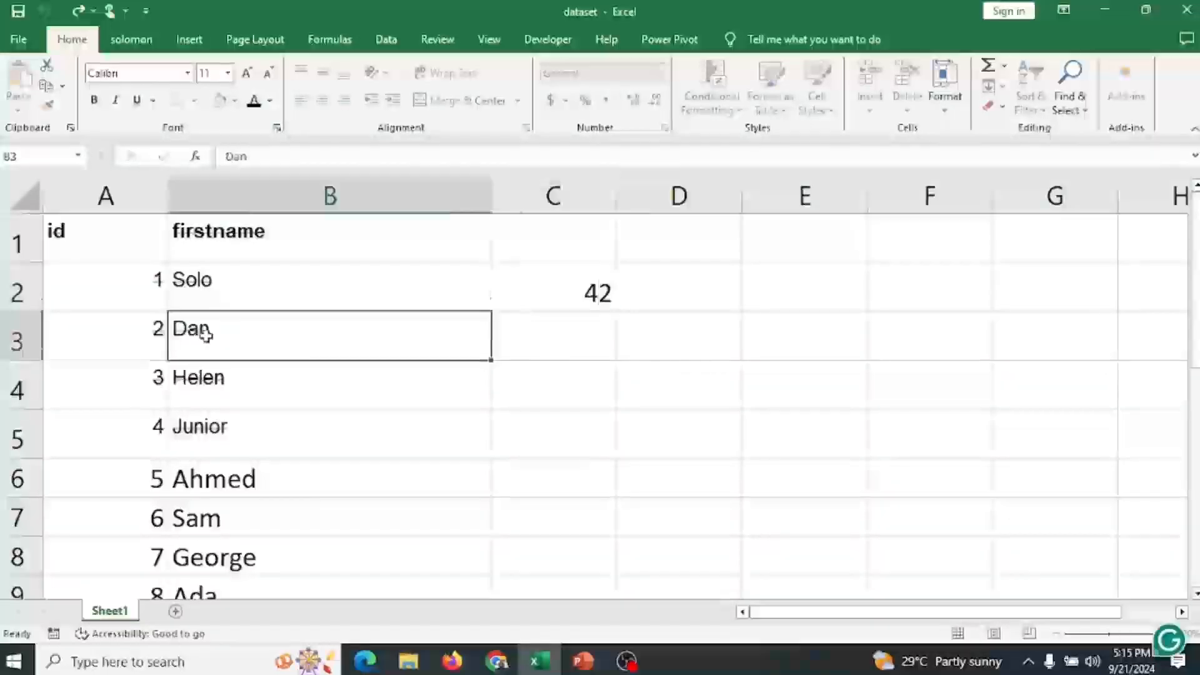
key("ctrl+z")
key("ctrl+z")
key("ctrl+z")
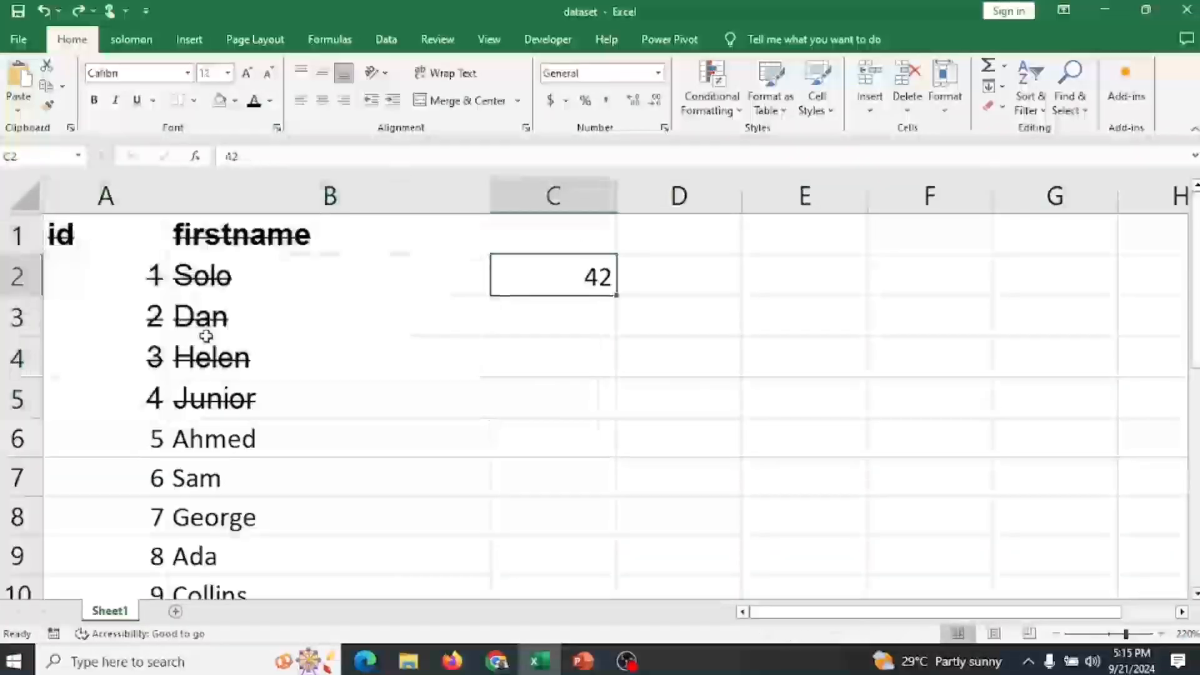
key("ctrl+z")
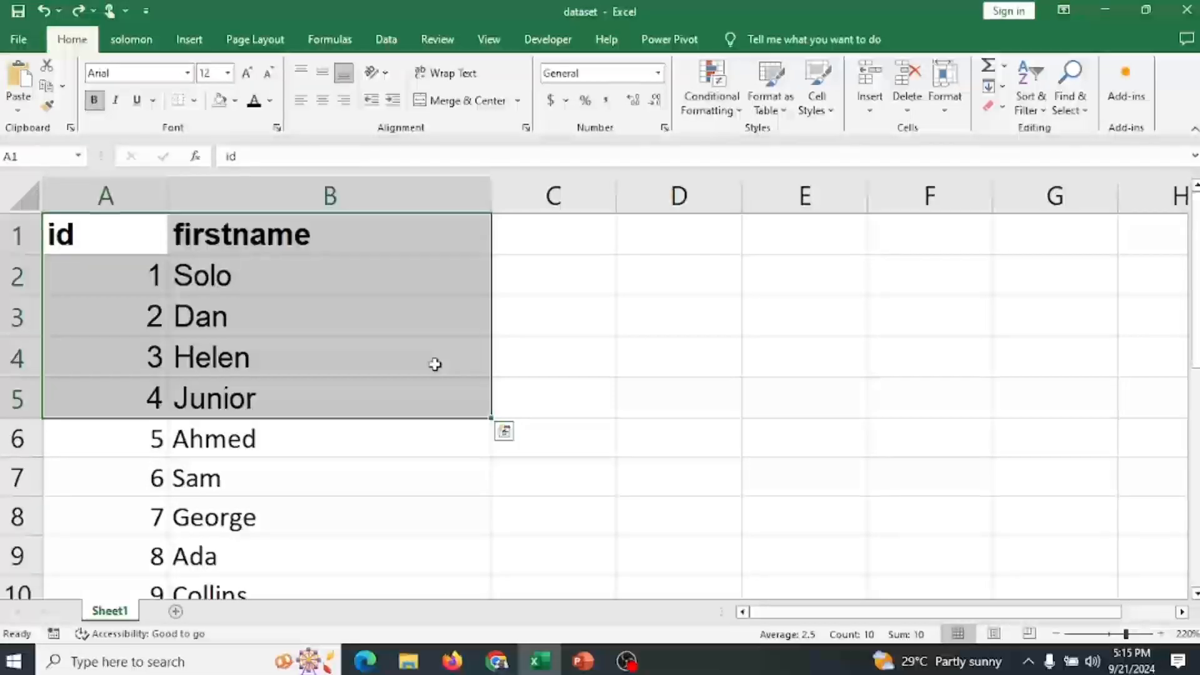
Open the print preview of the workbook.
left_click(19, 43)
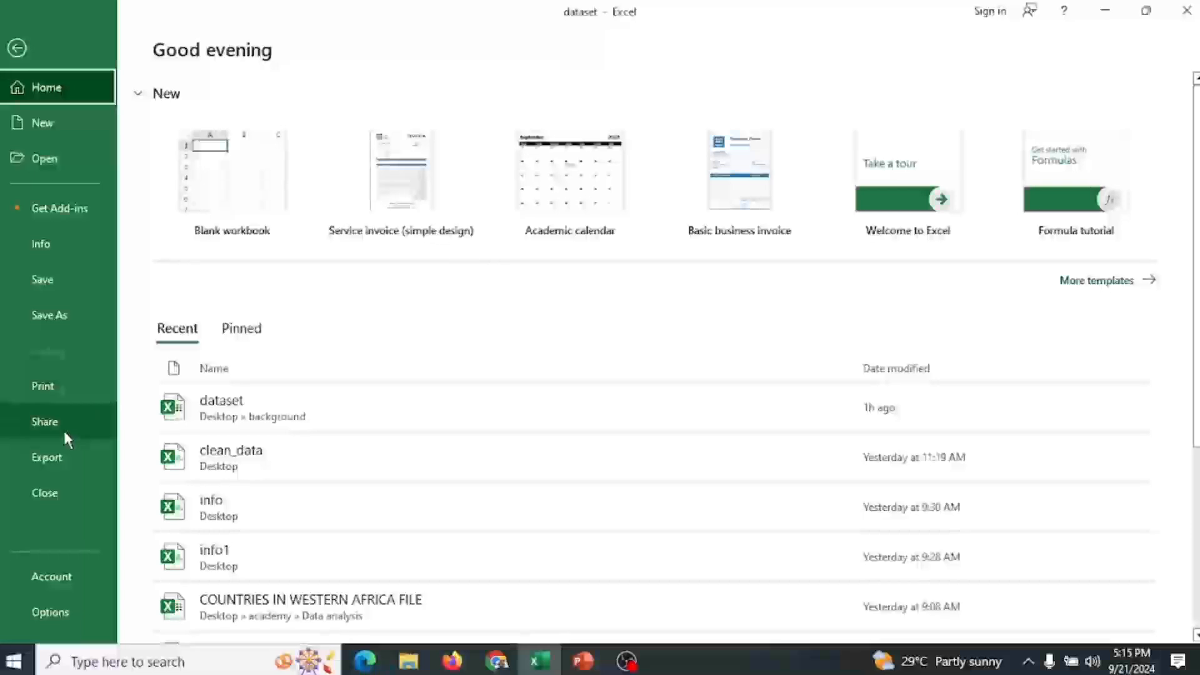
left_click(69, 384)
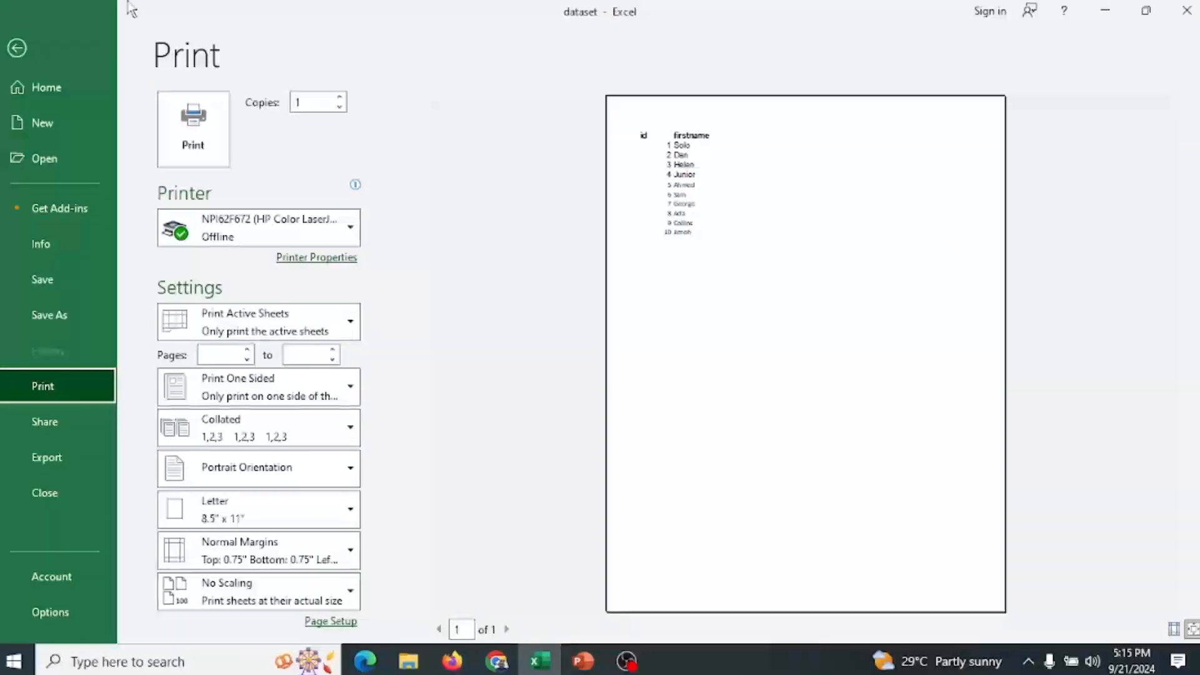
Return to the worksheet and apply All Borders to the selected range A1:B5.
left_click(19, 49)
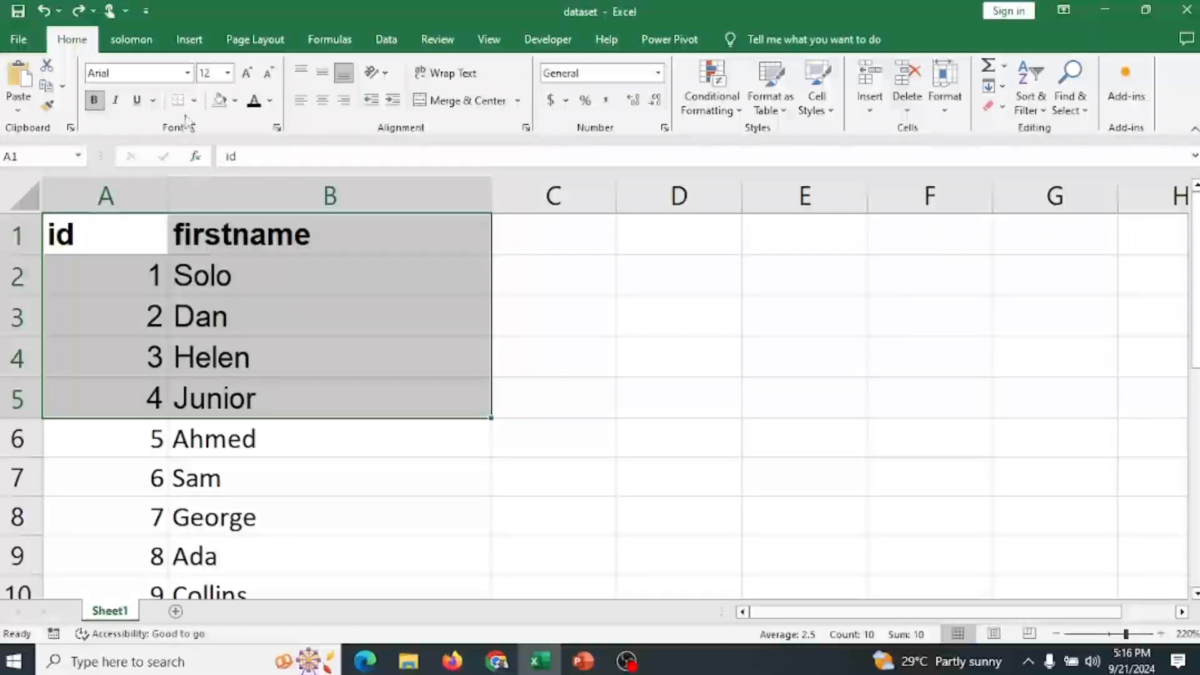
left_click(195, 102)
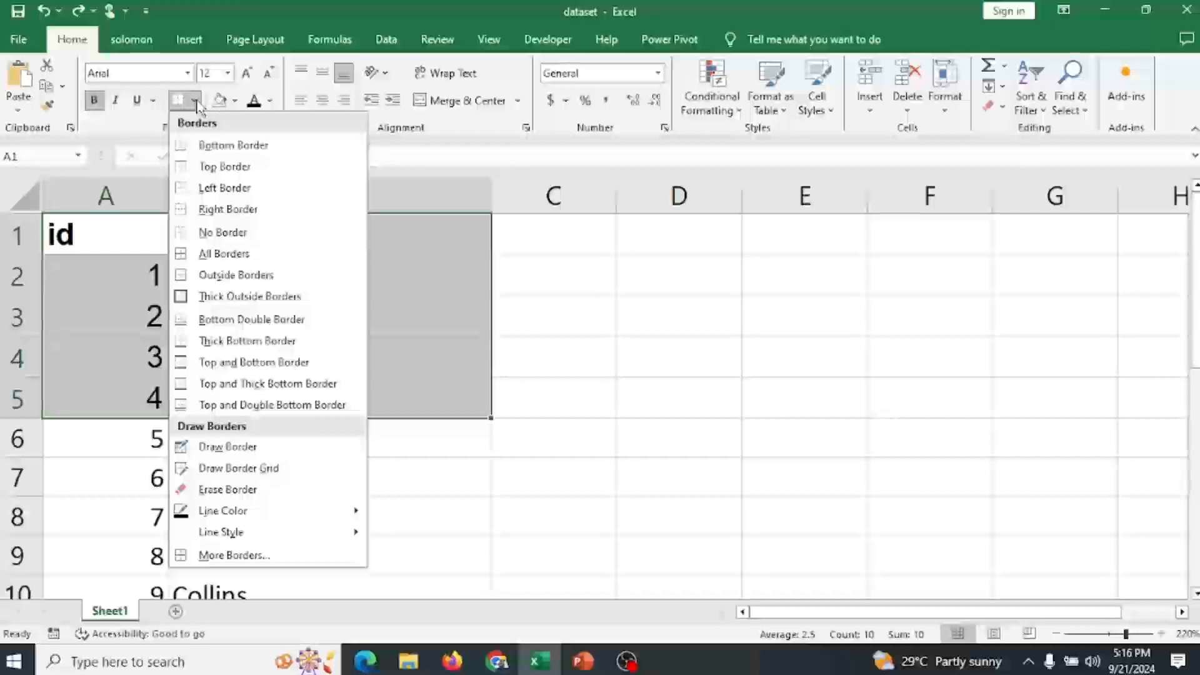
left_click(201, 255)
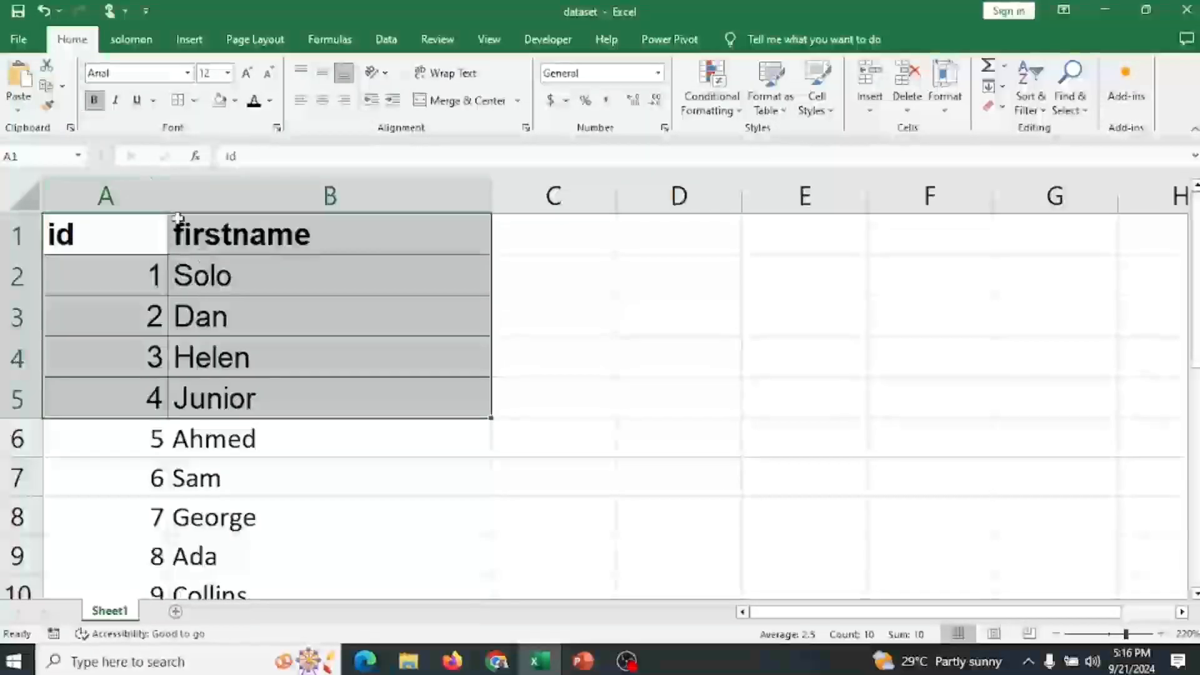
left_click(647, 394)
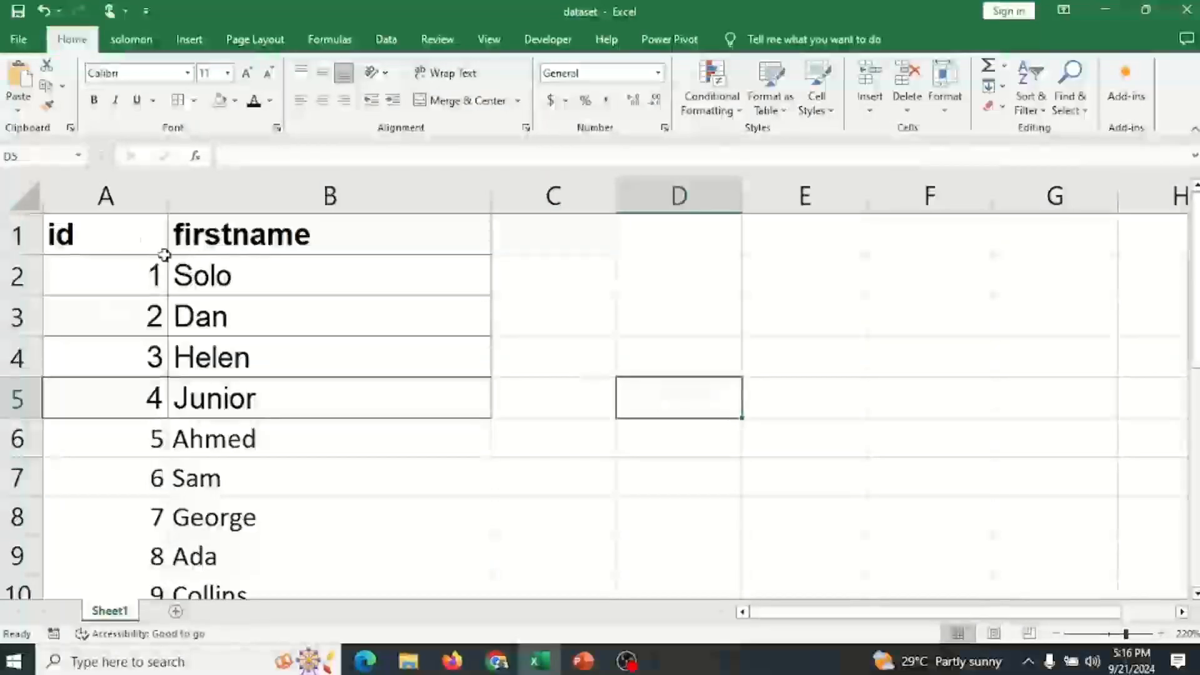
Open the print preview to check the bordered table, then return to the worksheet.
left_click(128, 232)
left_click(19, 43)
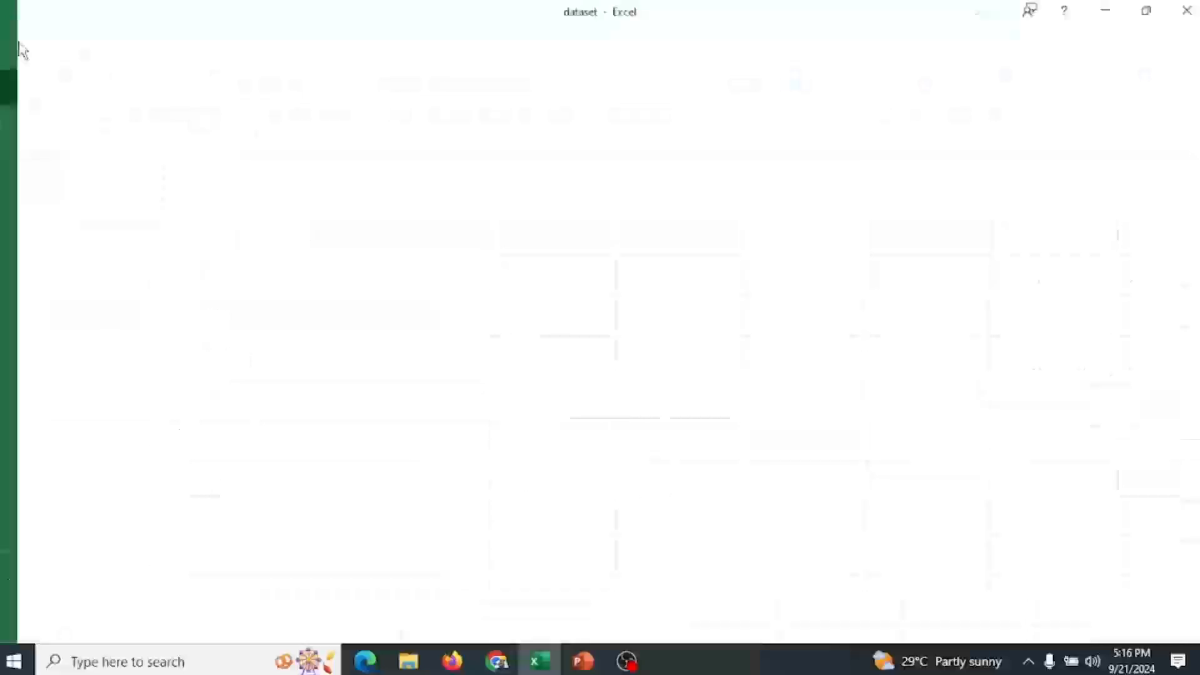
left_click(68, 389)
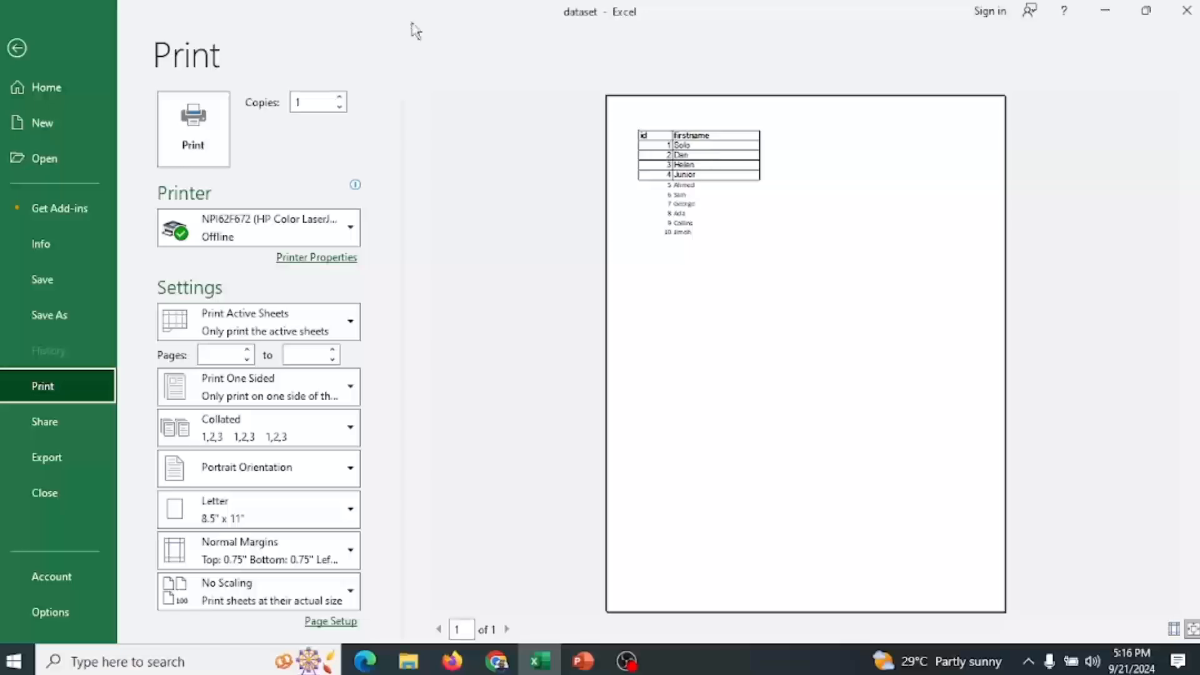
left_click(18, 47)
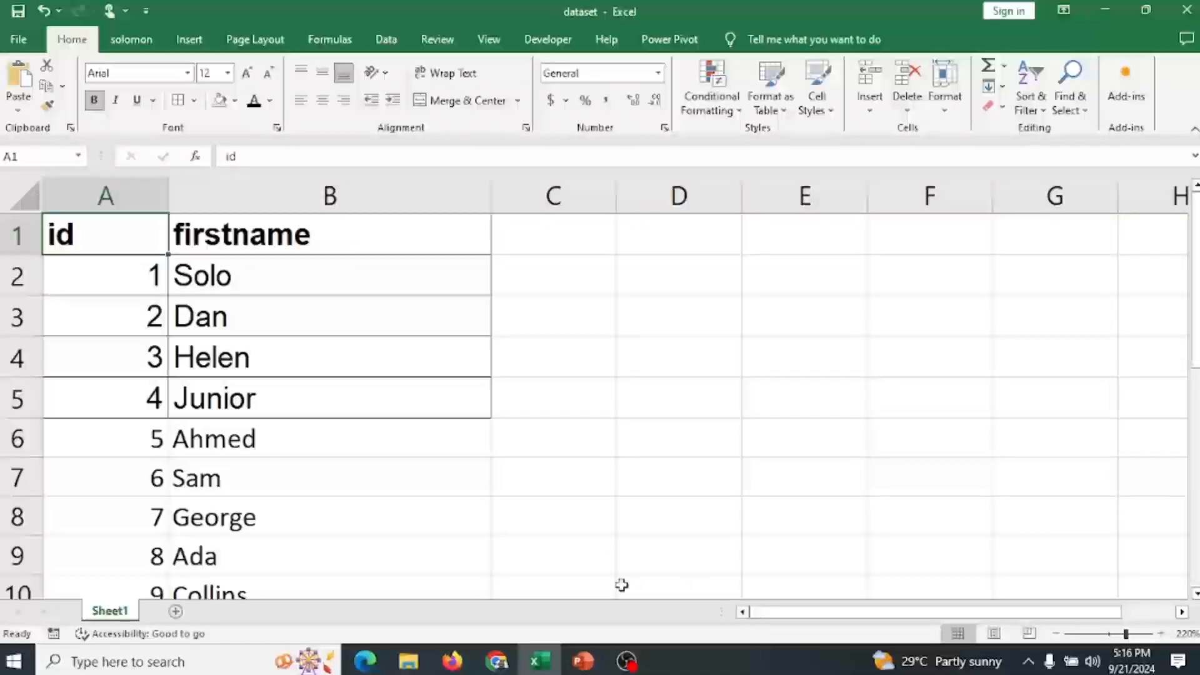